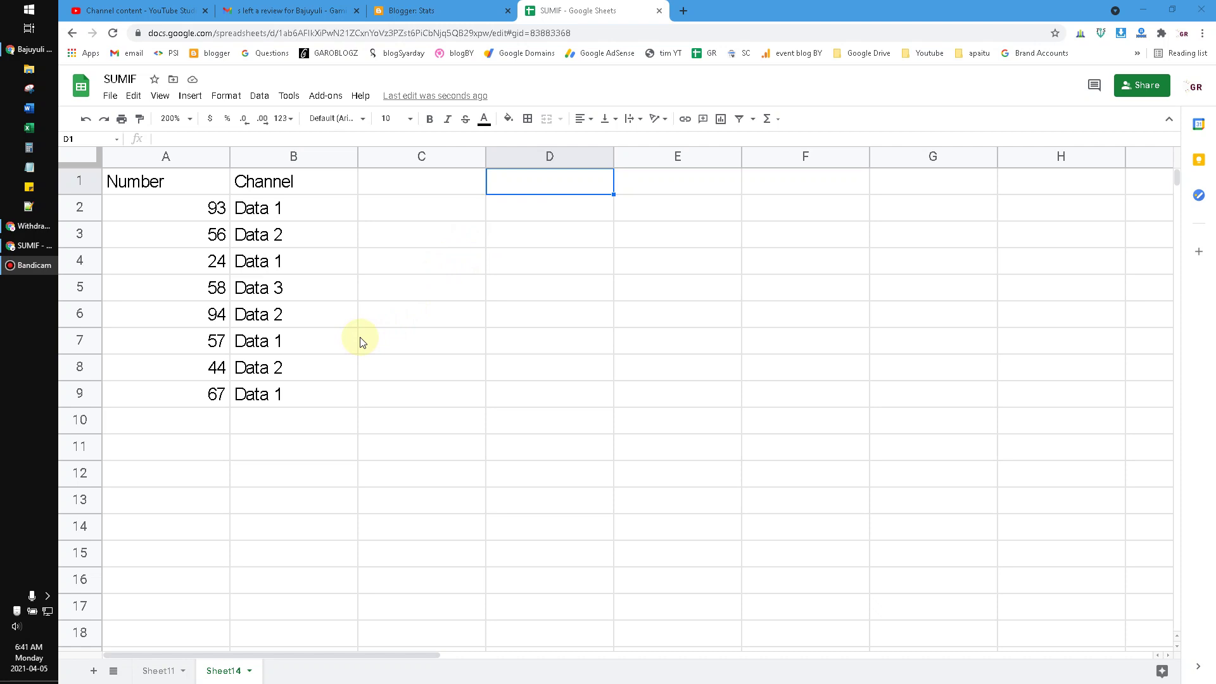
- Review the Number column and the Data 1, Data 2 and Data 3 channel entries
left_click(364, 231)
left_click(170, 156)
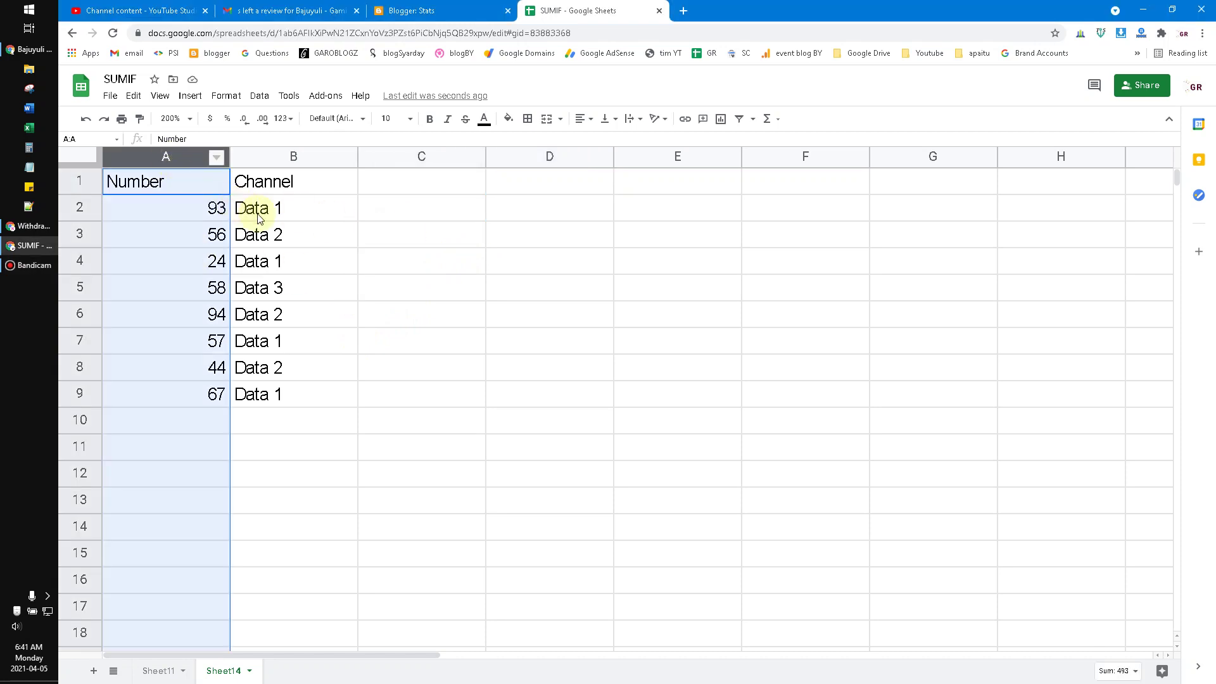
left_click(279, 214)
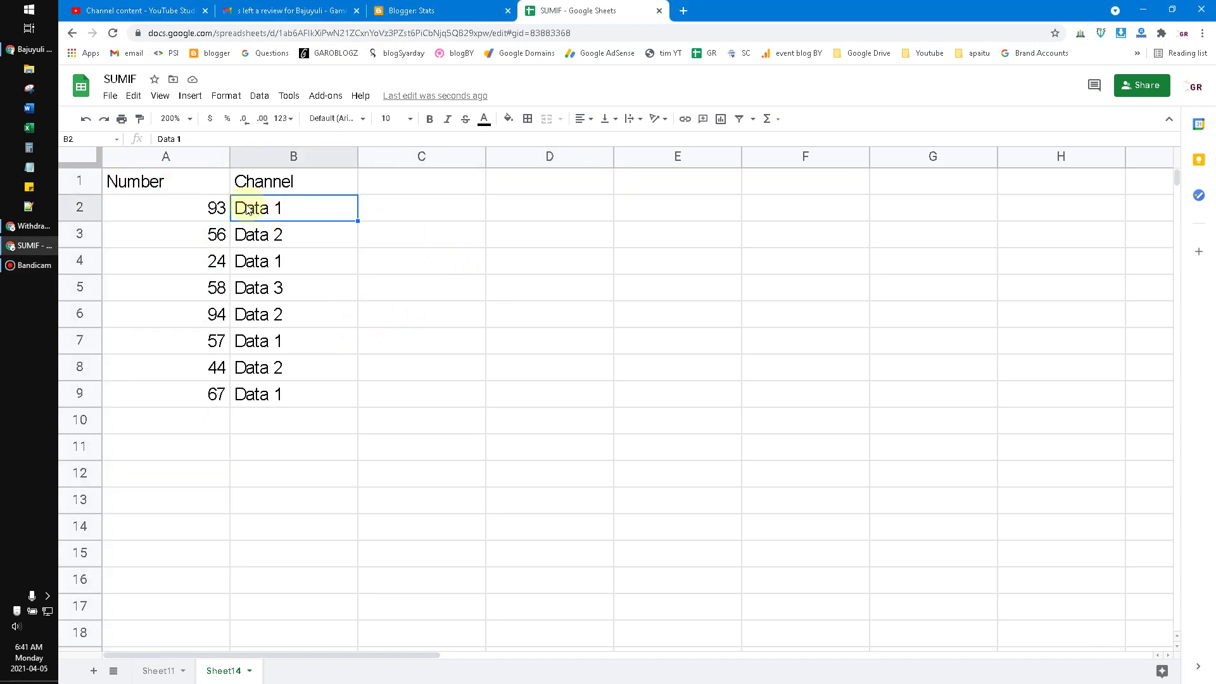
left_click(286, 241)
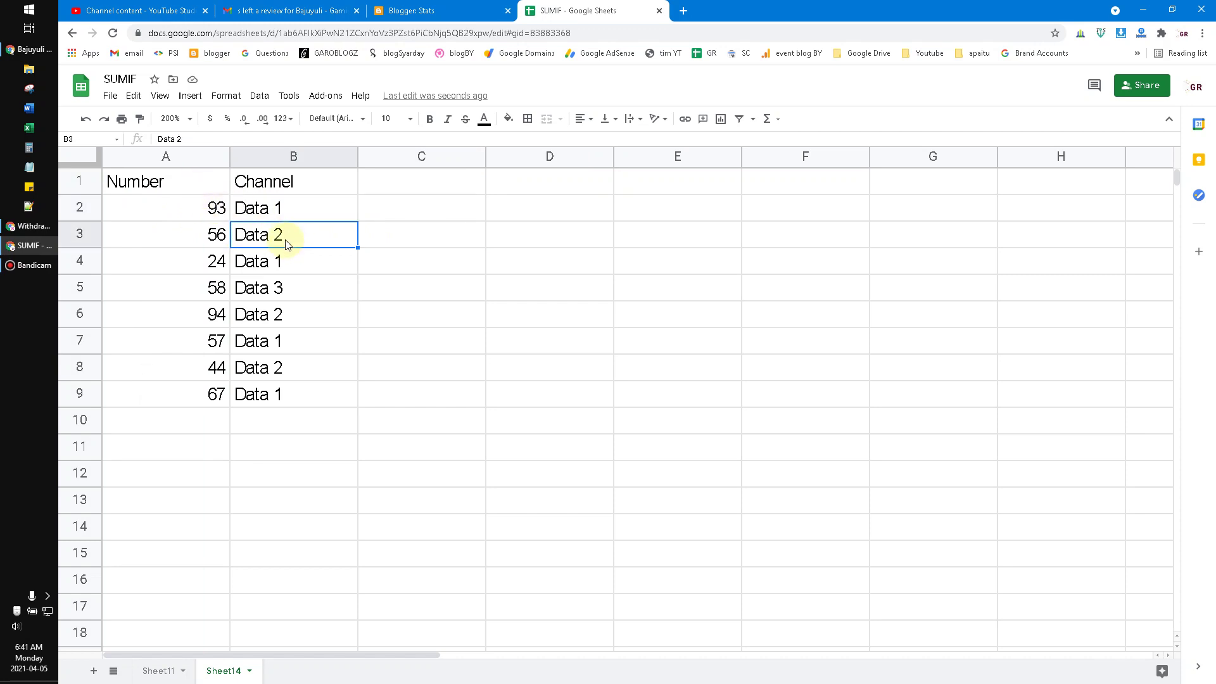
left_click(322, 291)
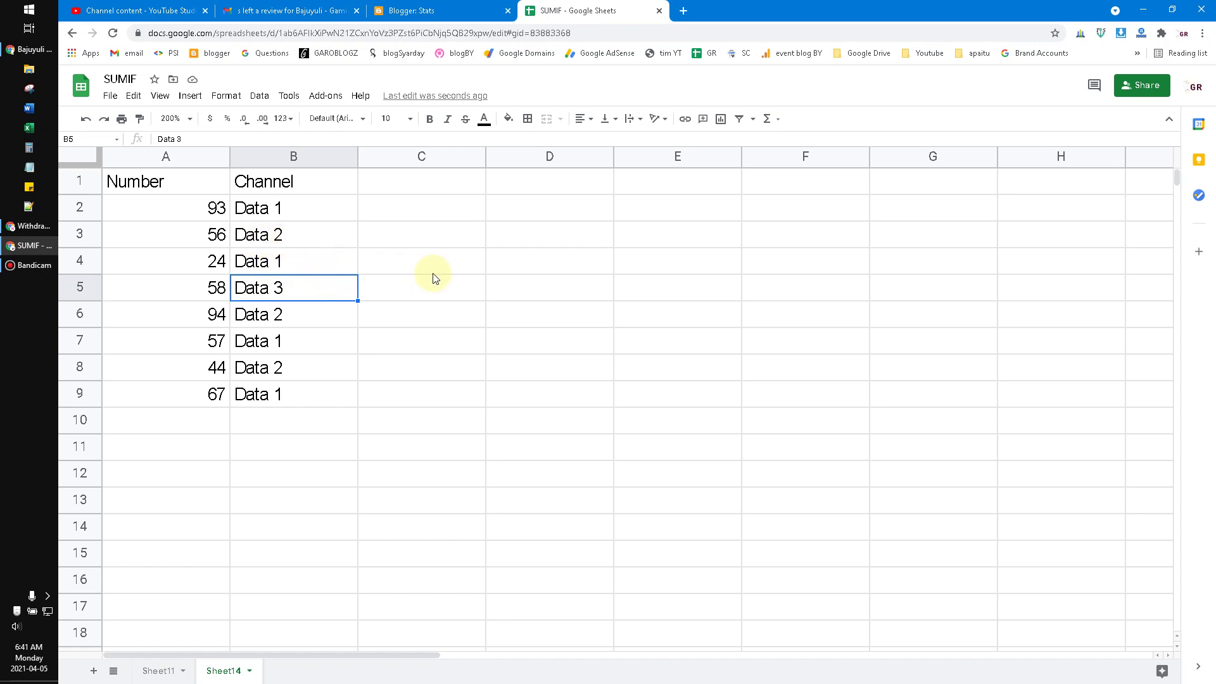
left_click(420, 229)
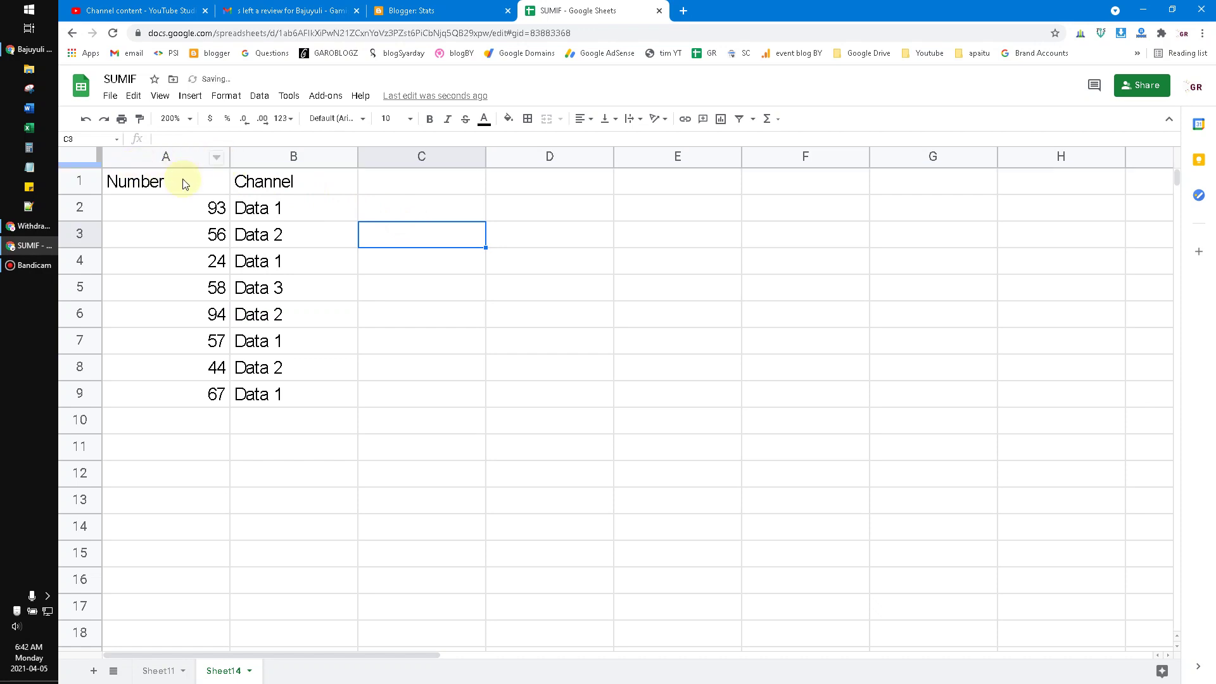
- Label D1 'not equal to Data 1'
left_click(500, 320)
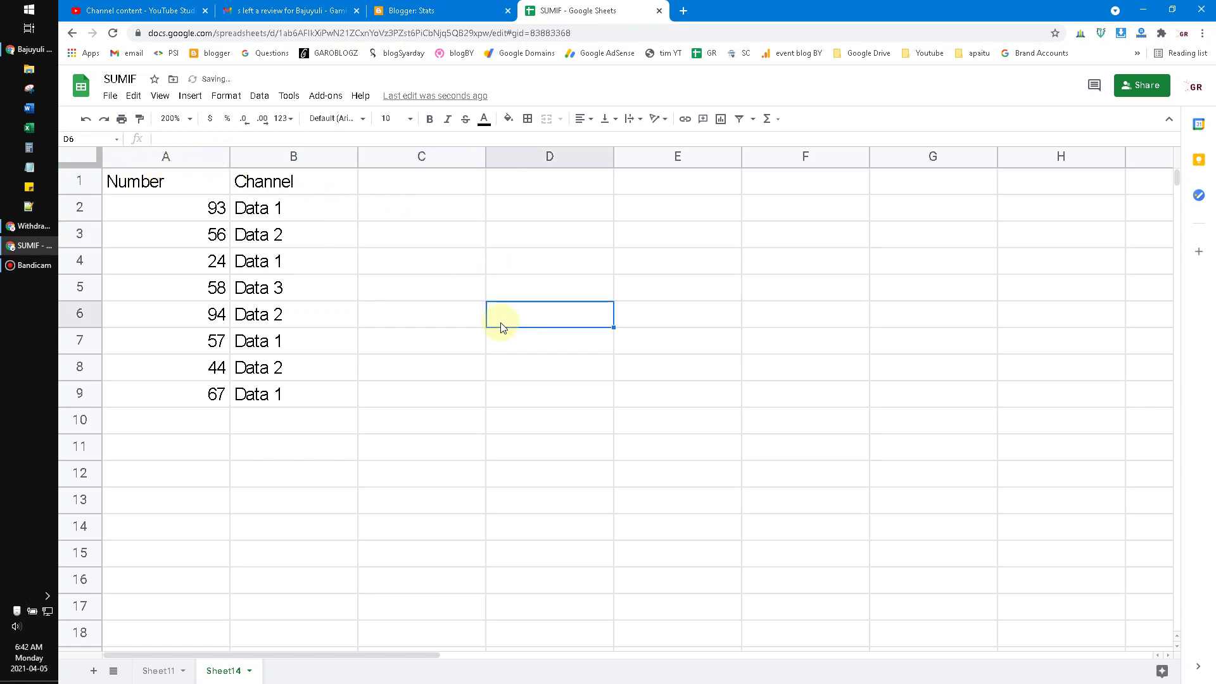
left_click(522, 287)
left_click(495, 183)
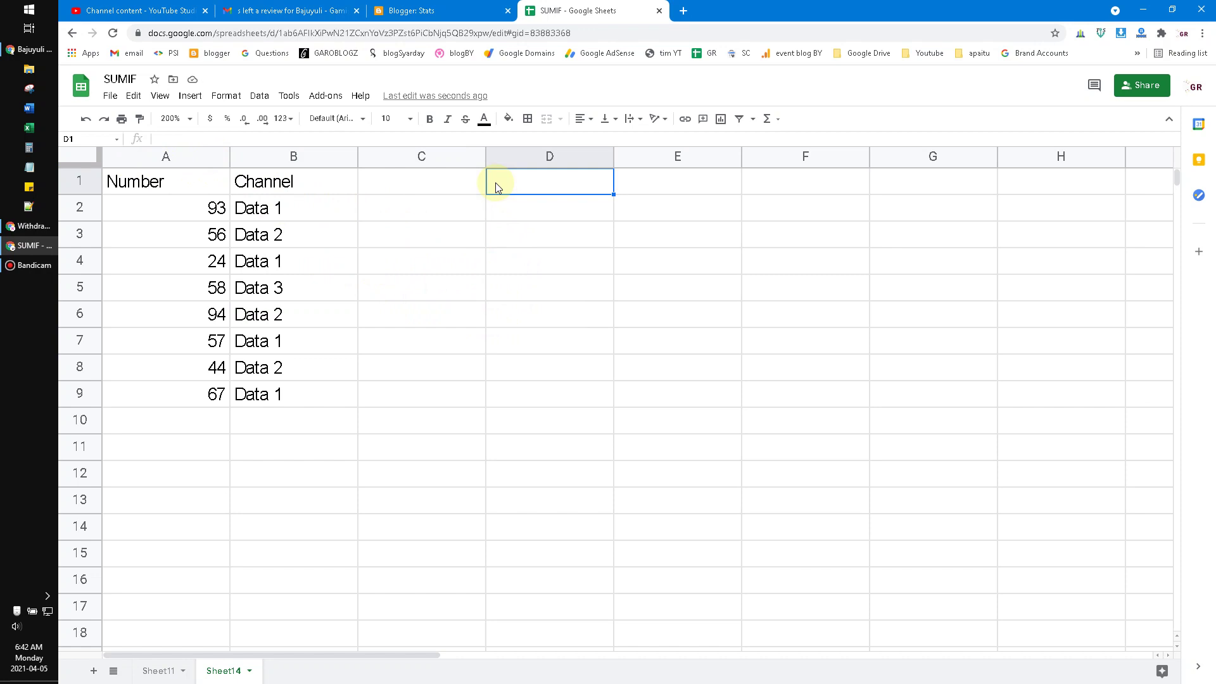
type("not eq")
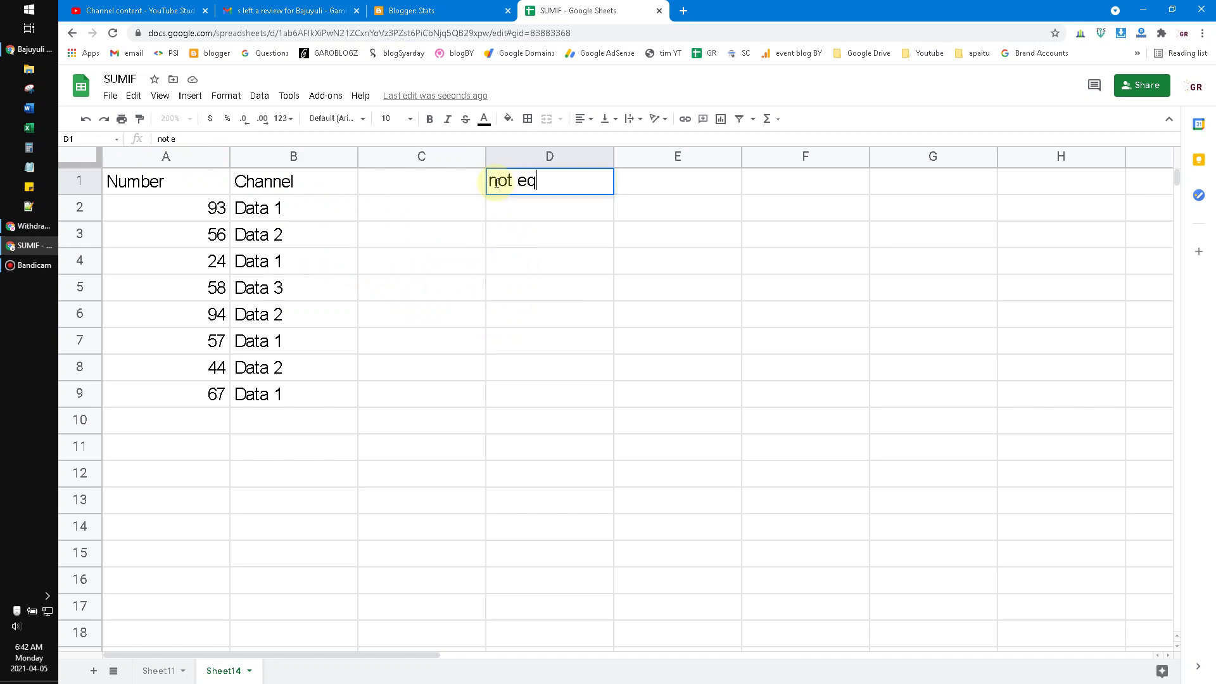
type("ual to Data ")
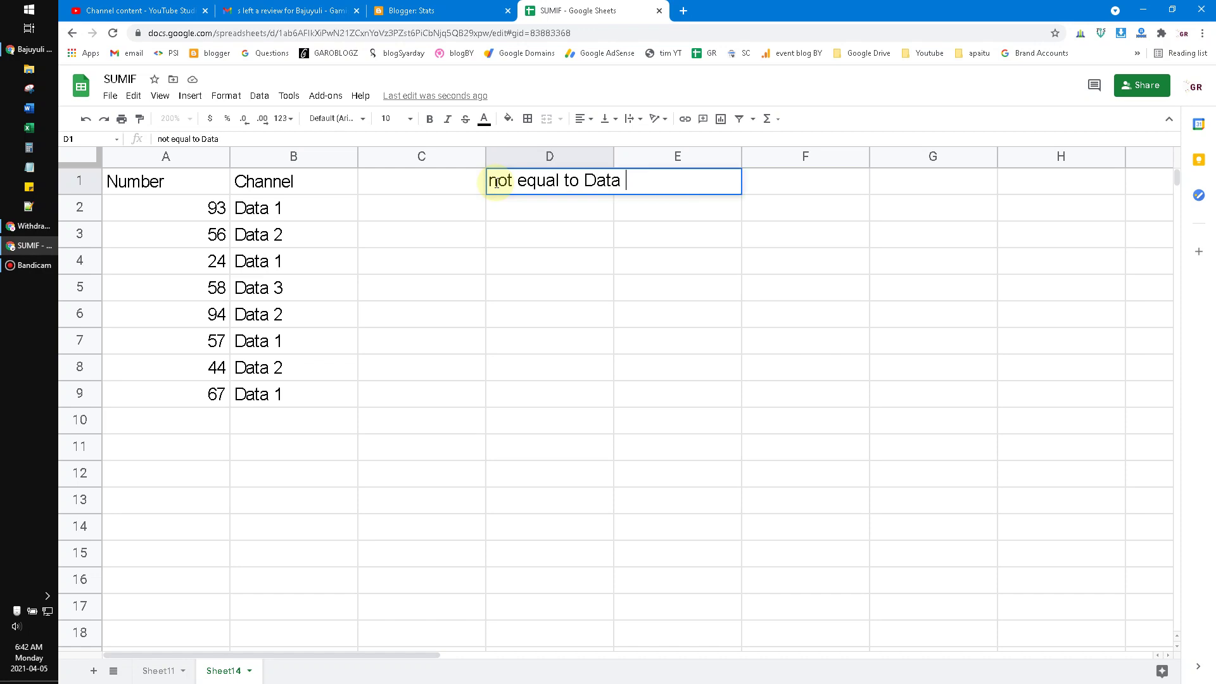
type("1")
key("Tab")
- Start a SUMIF in D2 using the Channel column B:B as the criteria range
left_click(519, 208)
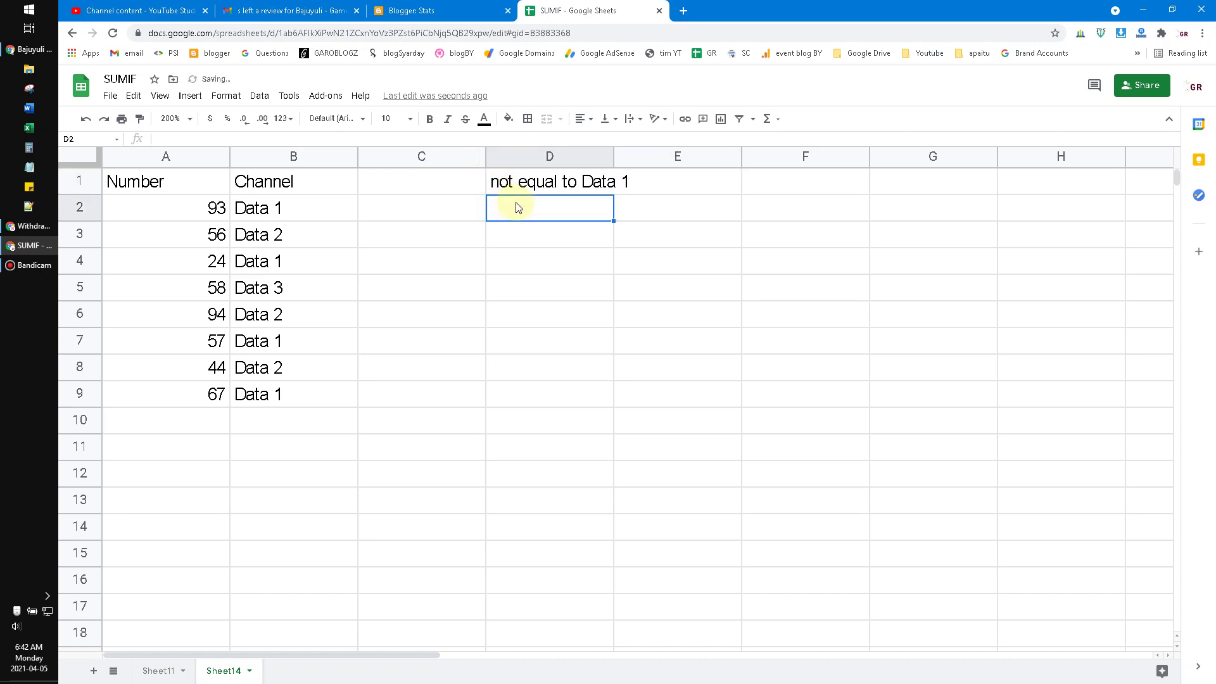
type("=")
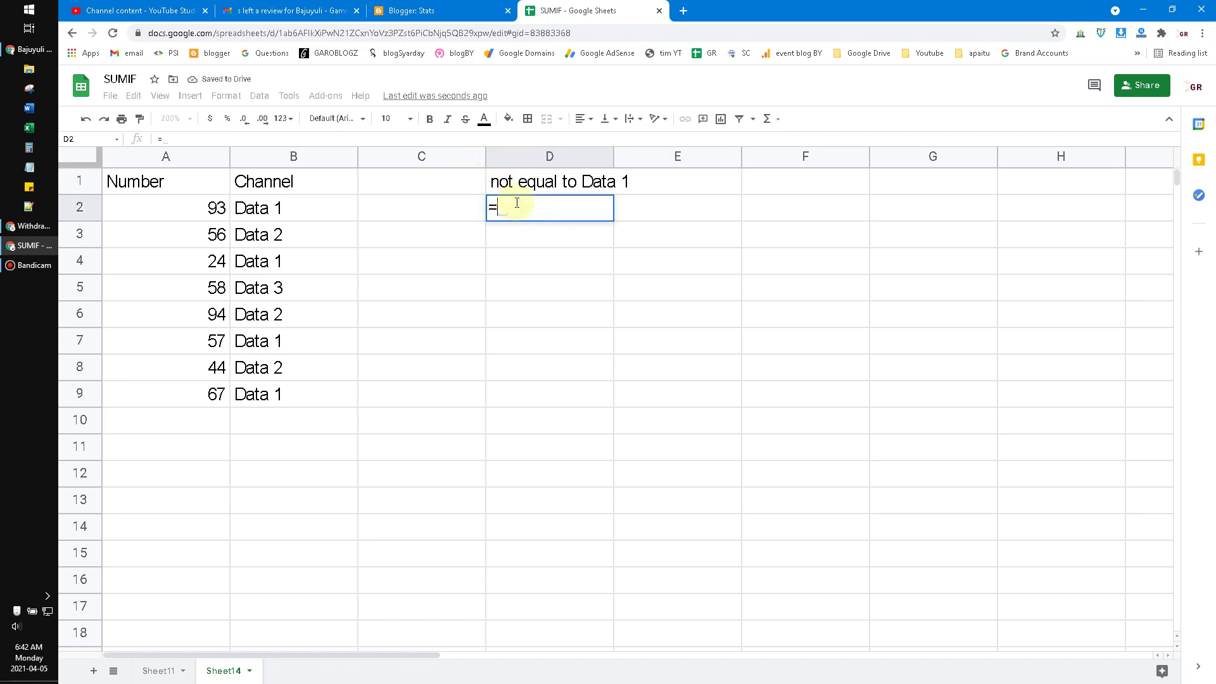
type("sum")
key("Down")
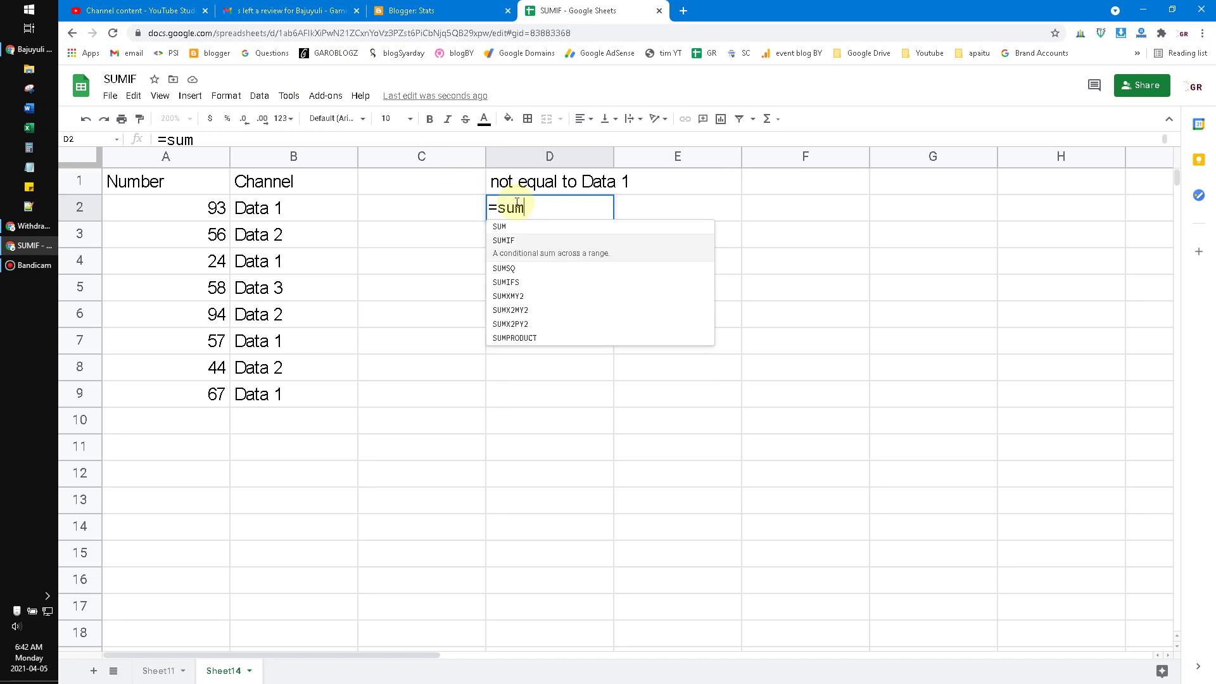
key("Tab")
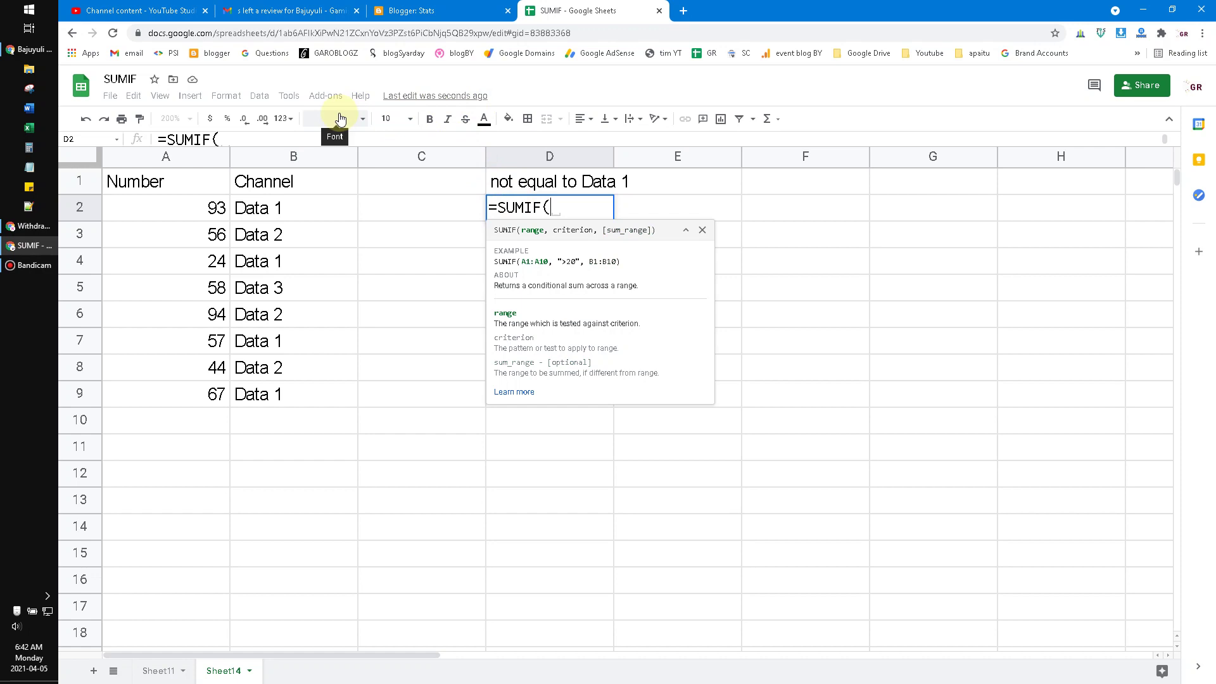
left_click(269, 154)
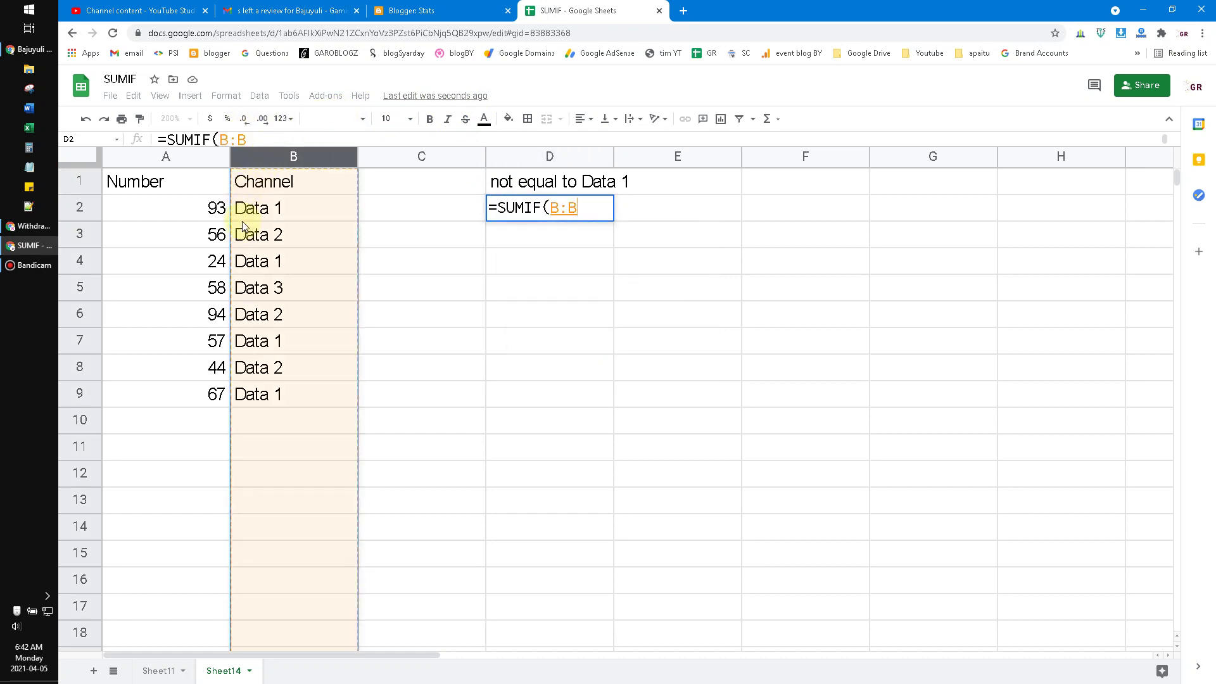
type(",")
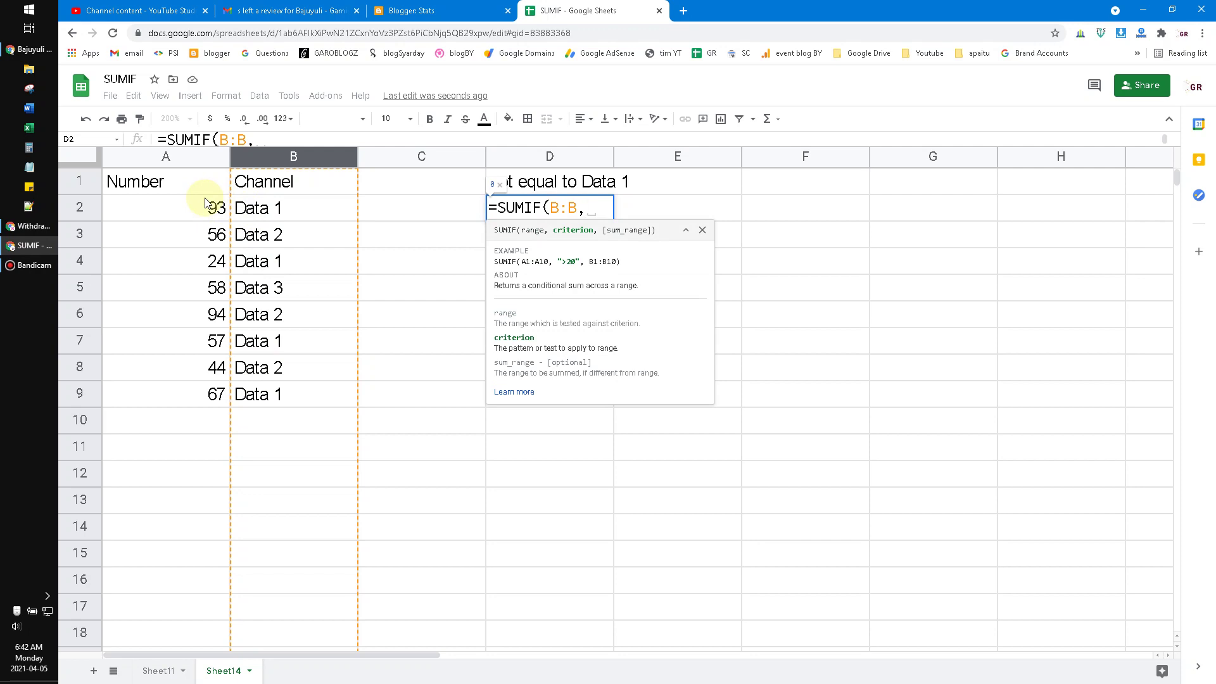
- Finish the SUMIF with criterion "<>&Data 1" and sum range A:A, returning 493
type("\"")
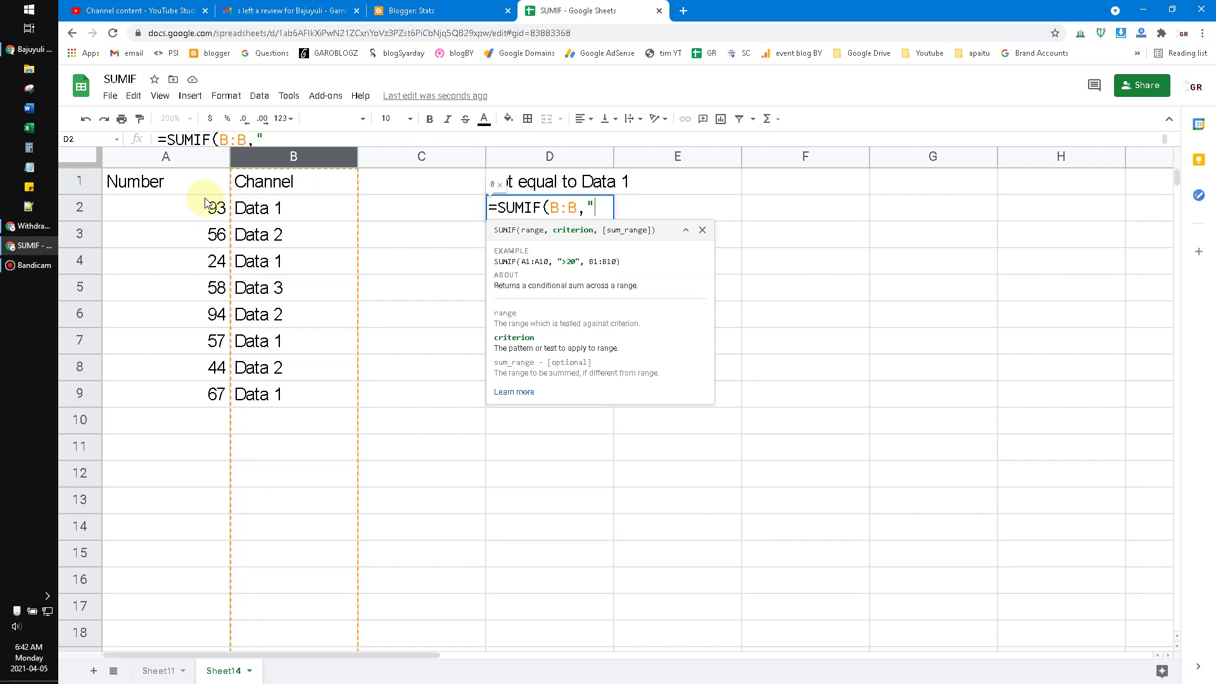
type("<>")
key("BackSpace")
key("BackSpace")
type("<>")
type("&")
type("Data")
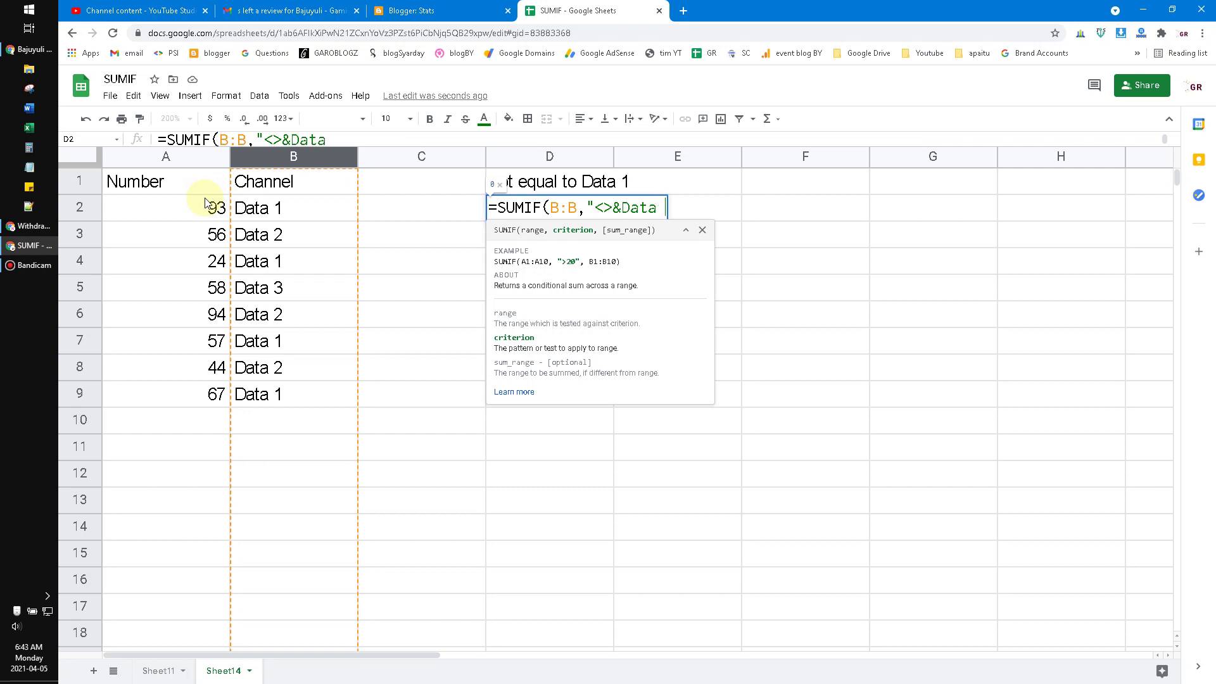
type(" 1\"")
type(",")
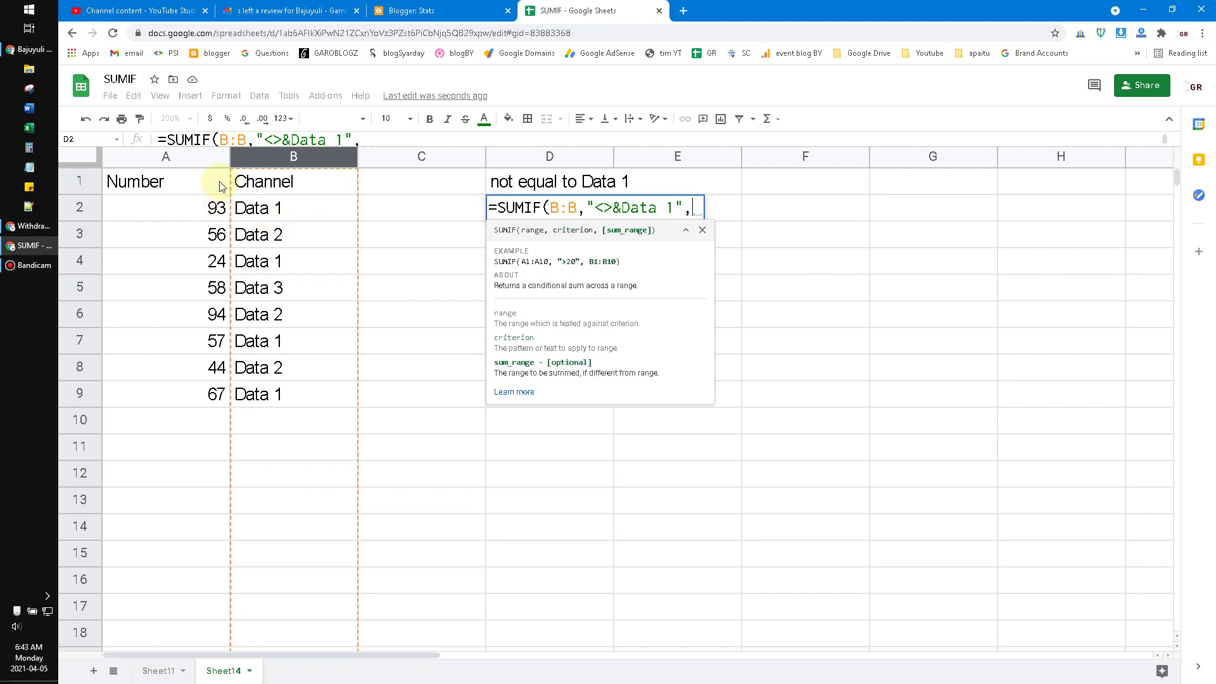
left_click(169, 159)
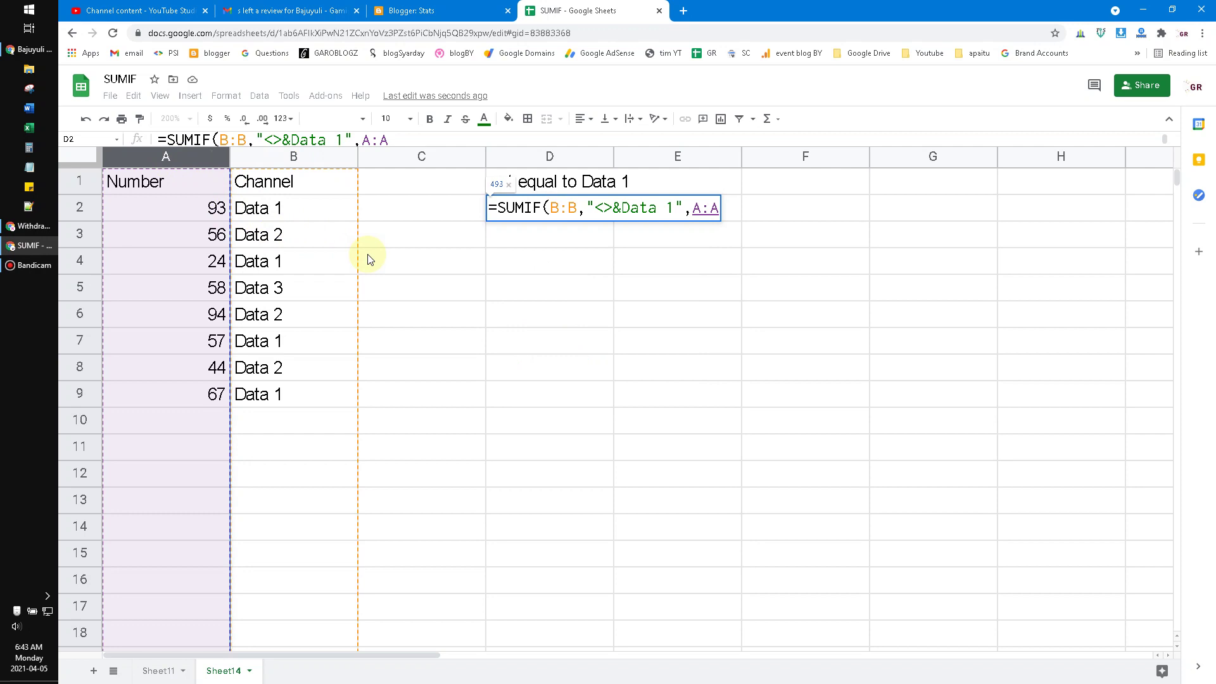
type(")")
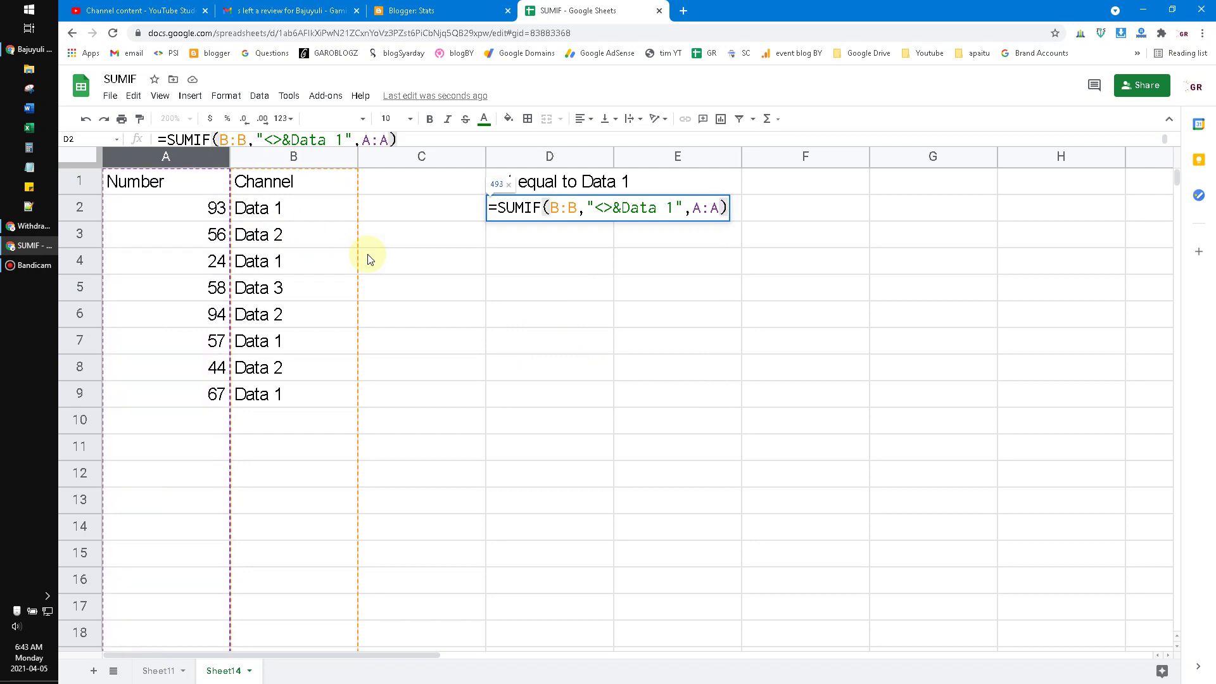
key("Return")
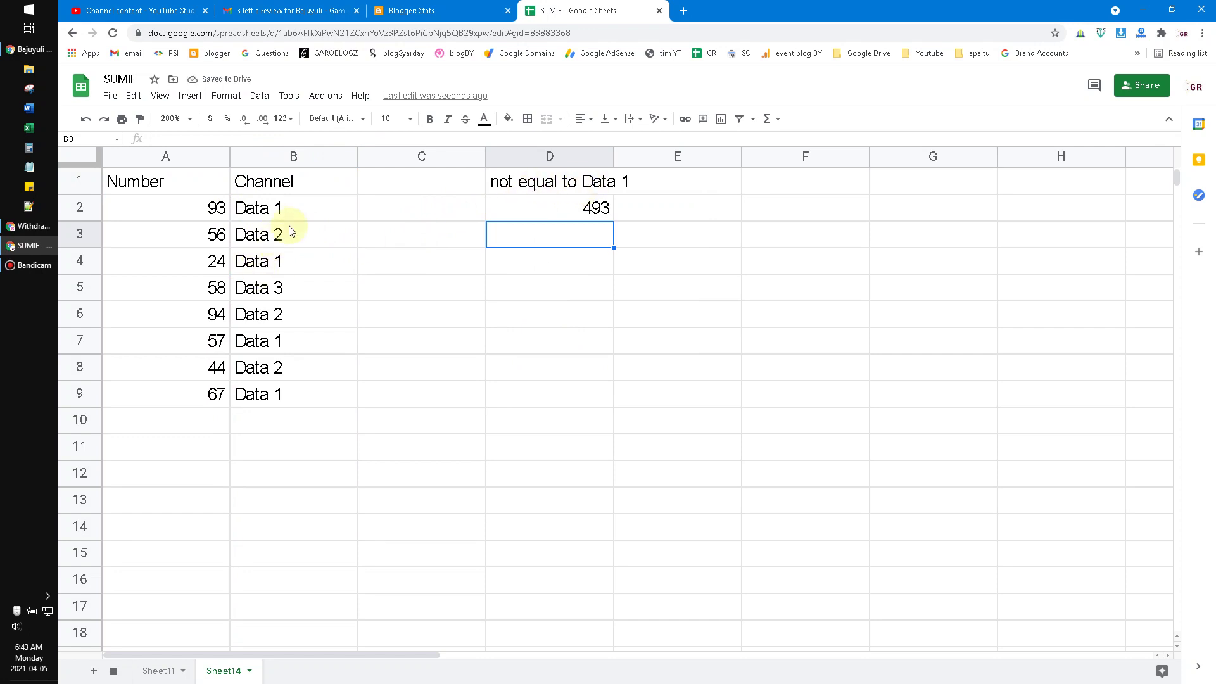
- Check the non-Data 1 channel entries in B3, B5, B6 and B8
left_click(265, 237)
left_click(279, 288)
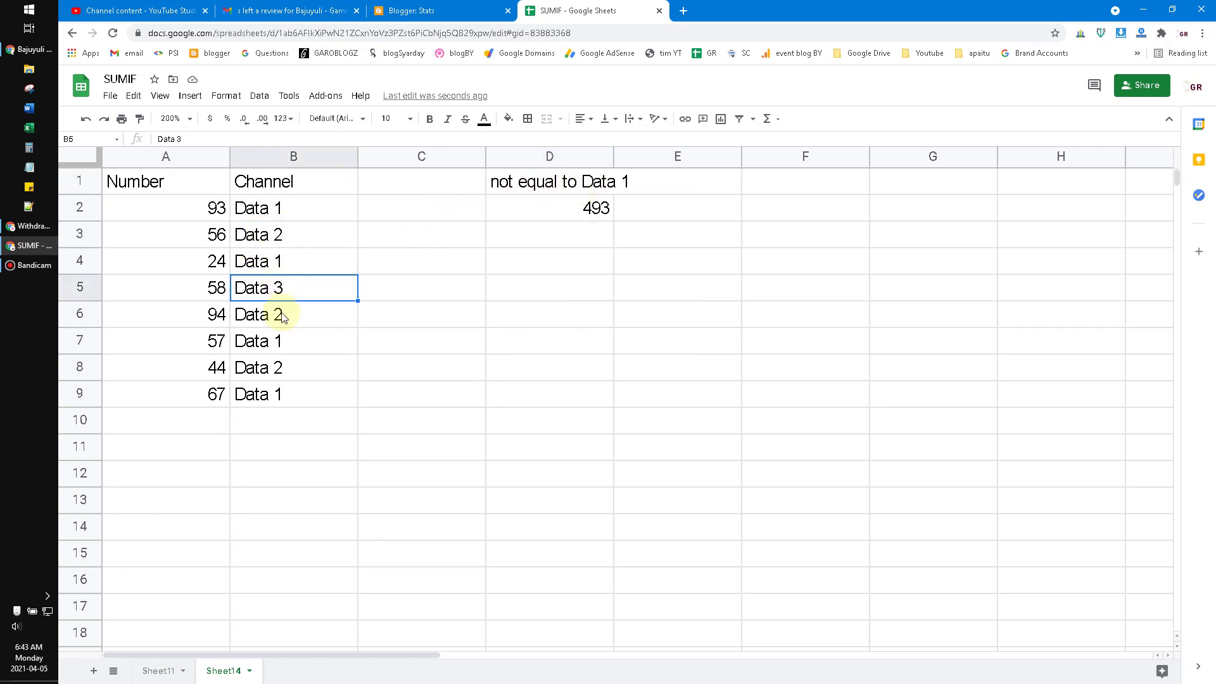
left_click(282, 315)
left_click(283, 367)
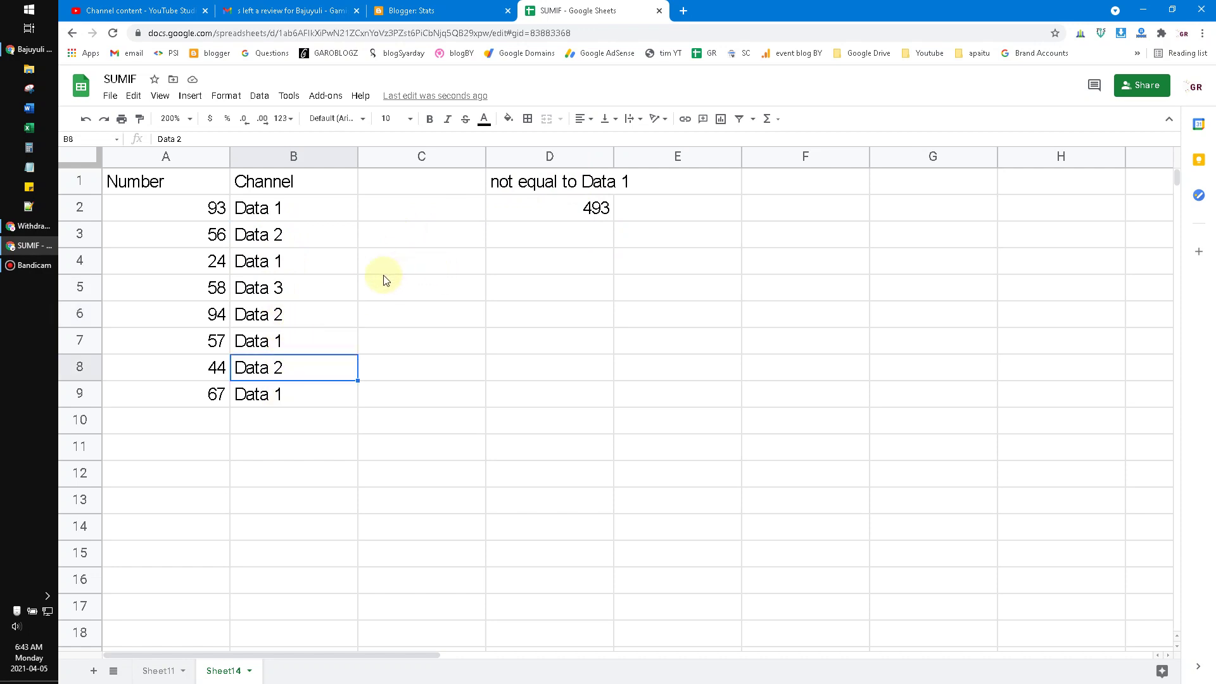
- Enter =A3+A5+A6+A8 in D4 as a manual check sum, giving 252
left_click(492, 274)
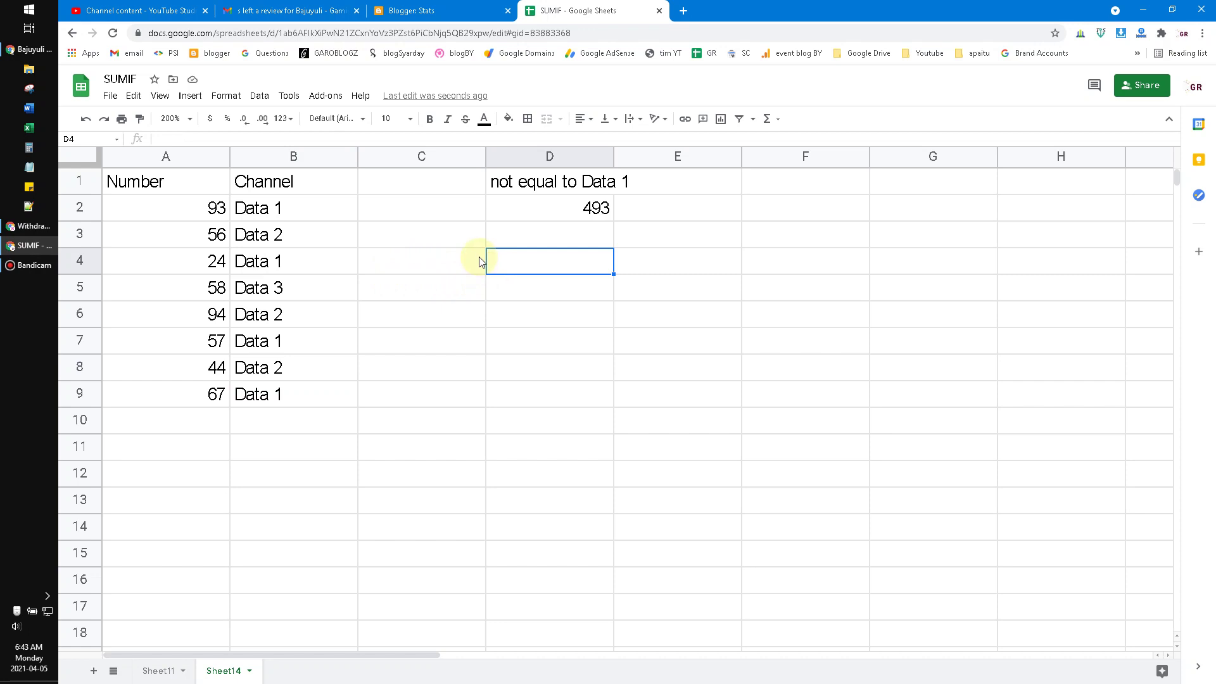
type("=")
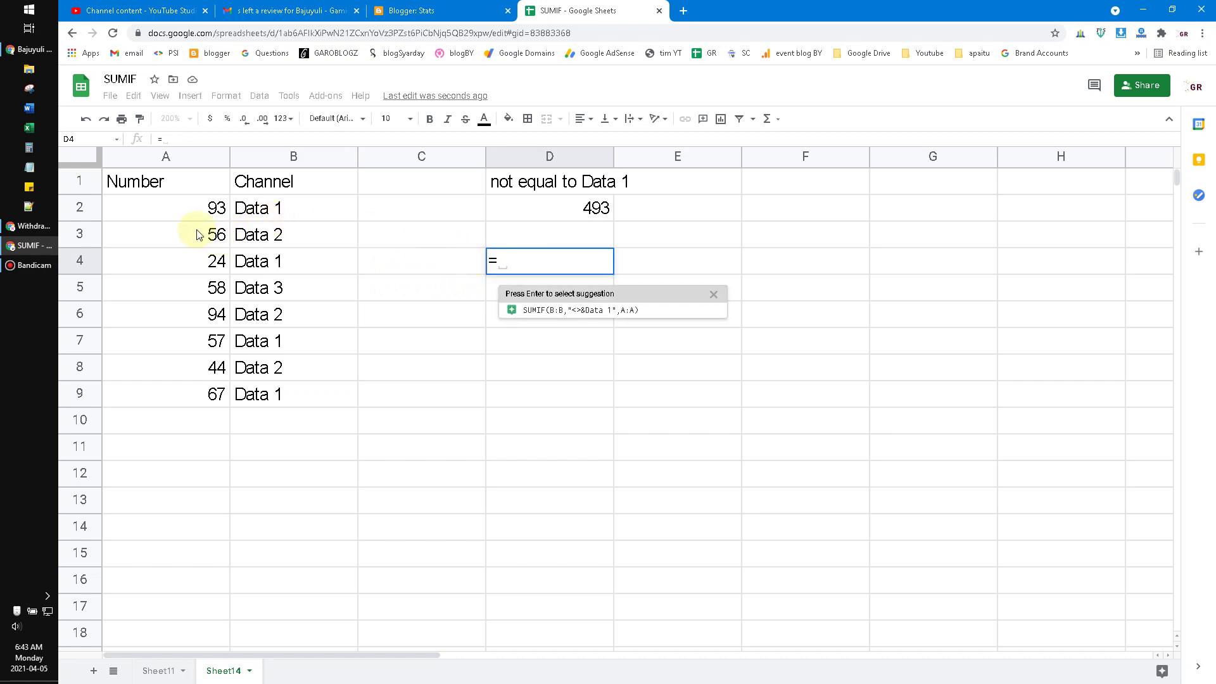
left_click(196, 234)
right_click(196, 235)
left_click(541, 262)
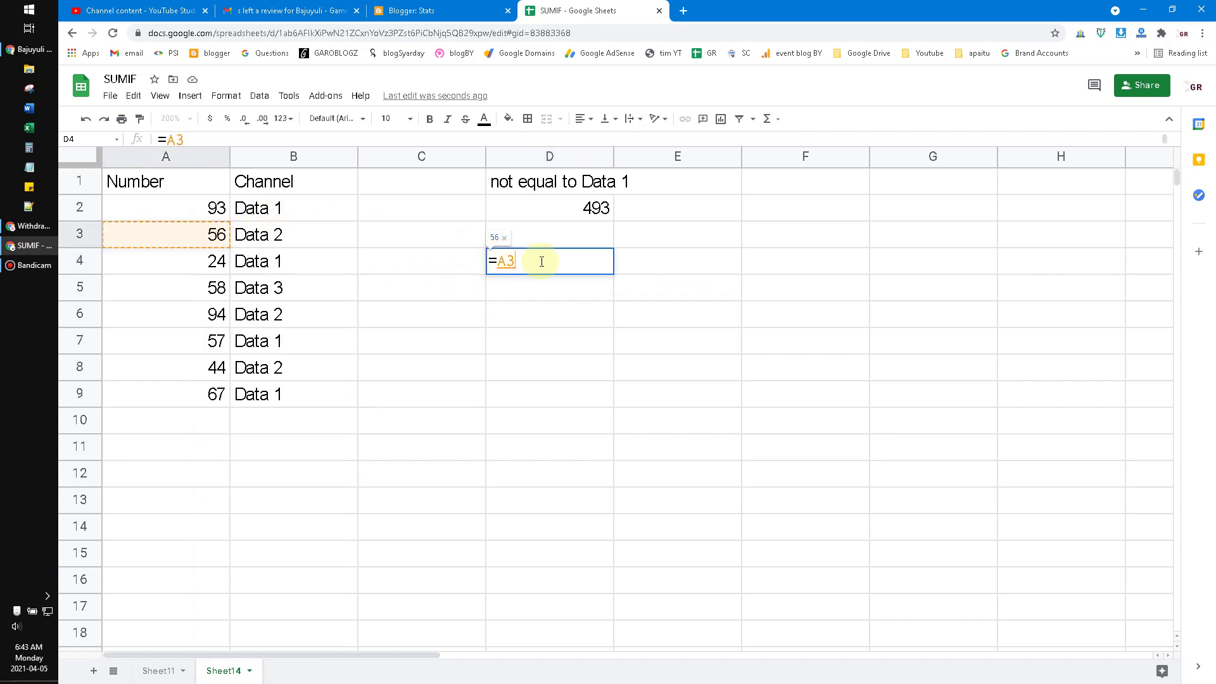
type("+")
left_click(213, 291)
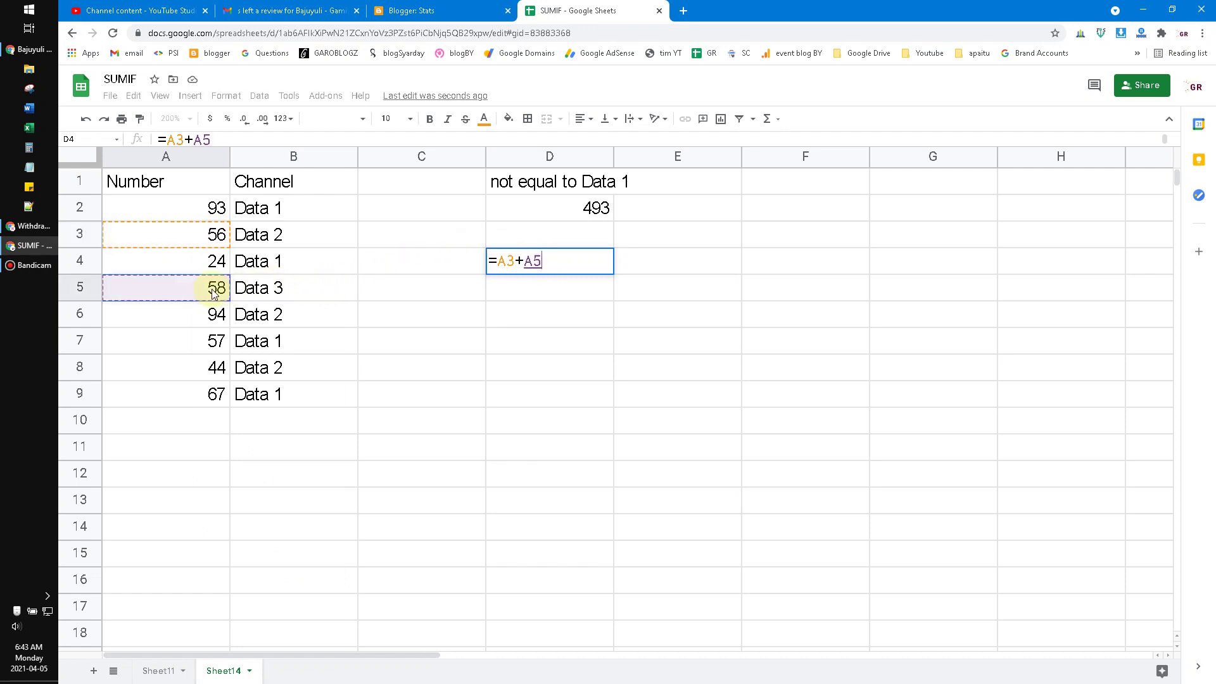
type("+")
left_click(205, 320)
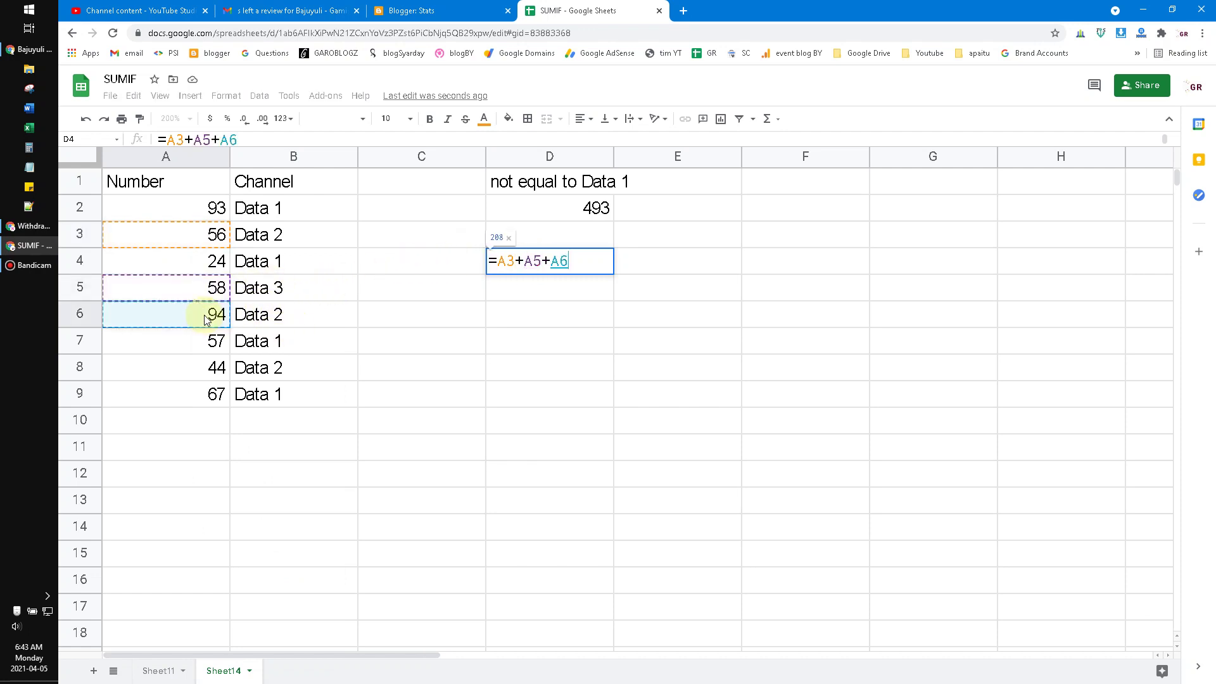
type("+")
left_click(200, 366)
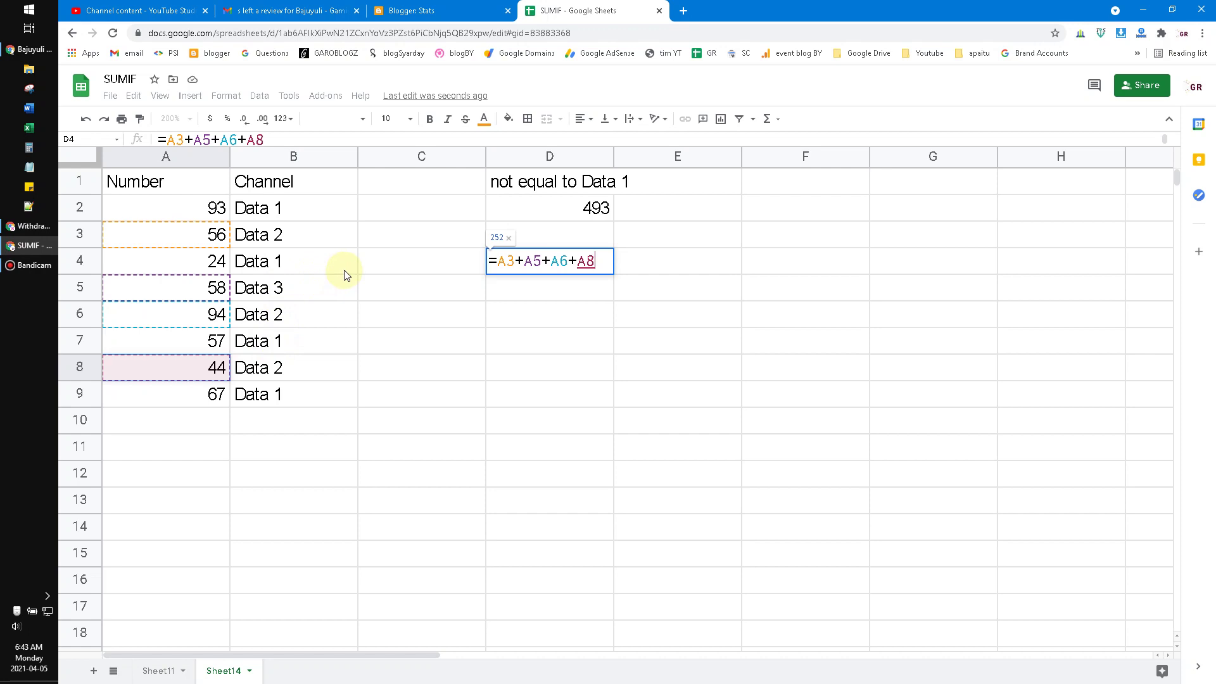
key("Return")
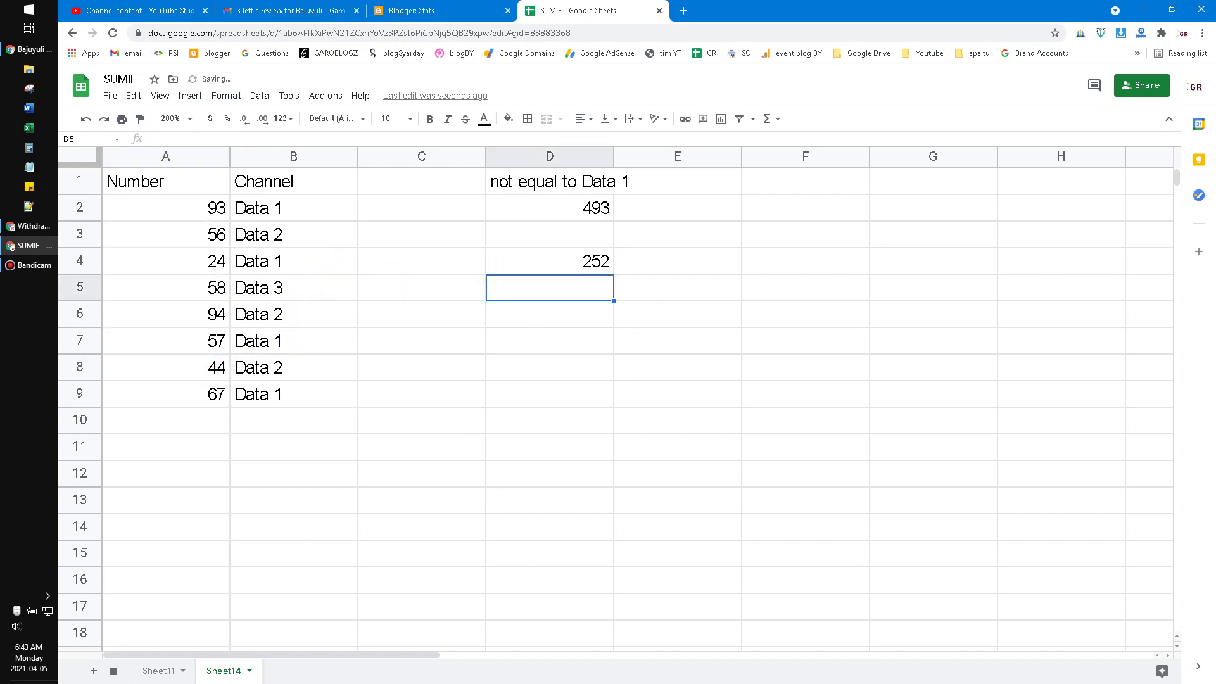
- Edit D2's SUMIF criterion to "<>Data 1", trying then removing an ampersand, so it returns 252
left_click(605, 342)
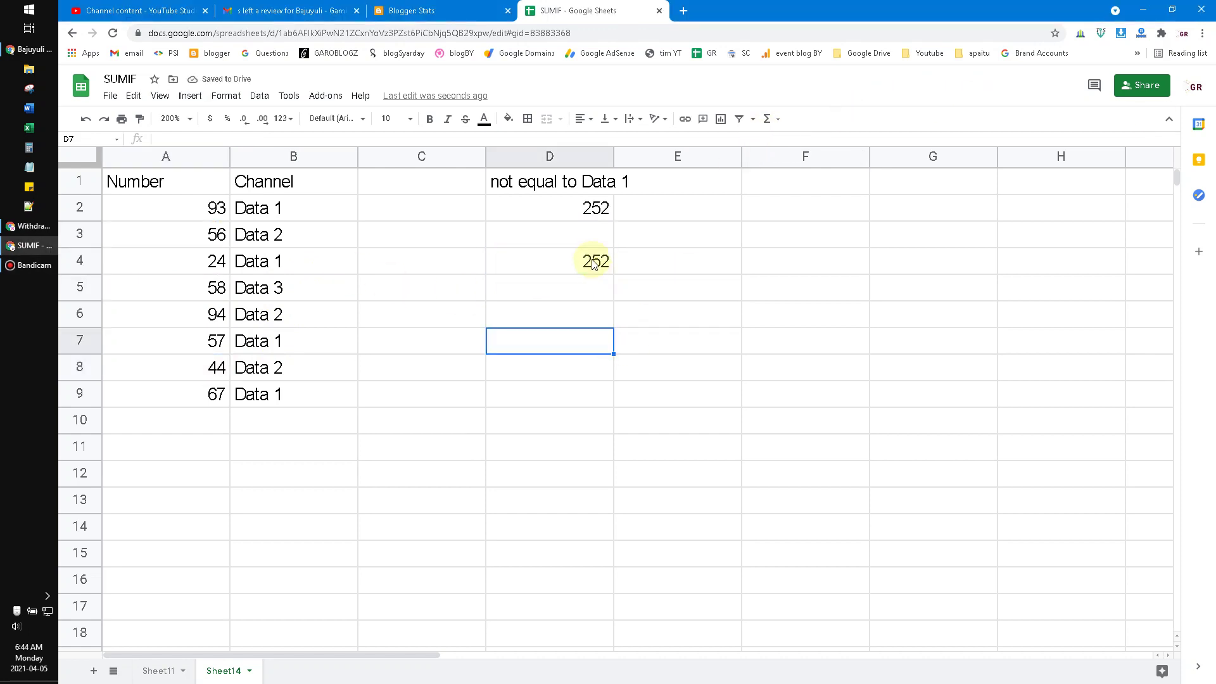
left_click(576, 211)
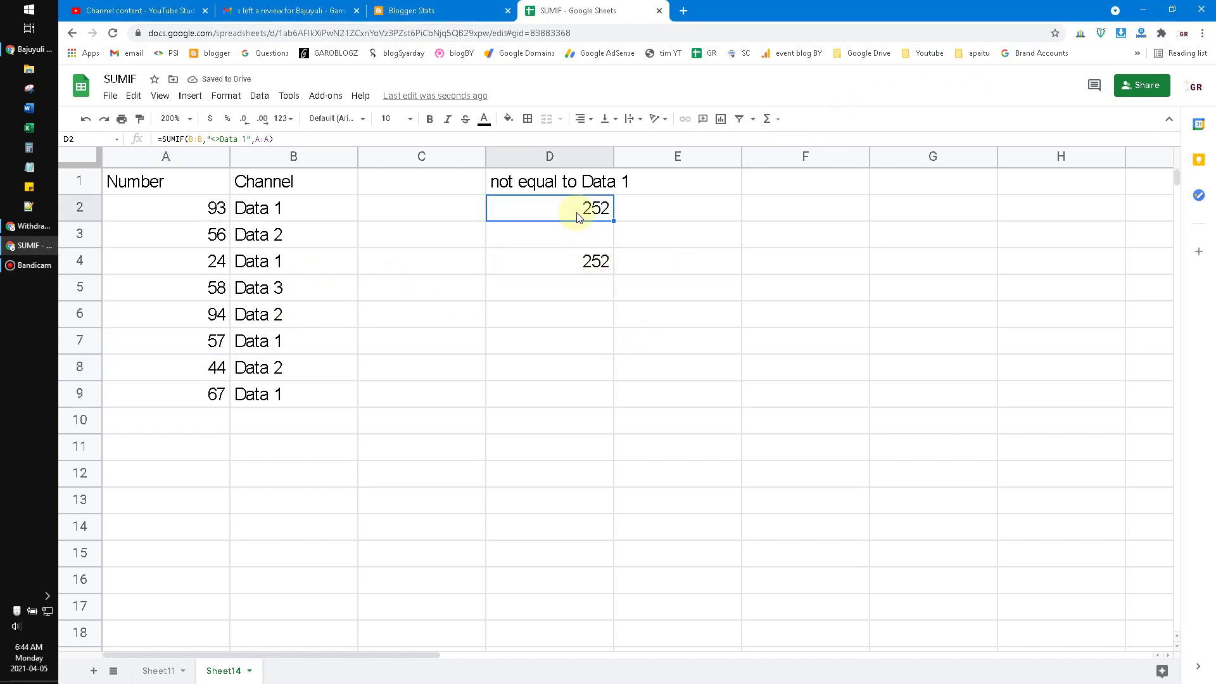
double_click(538, 204)
key("Escape")
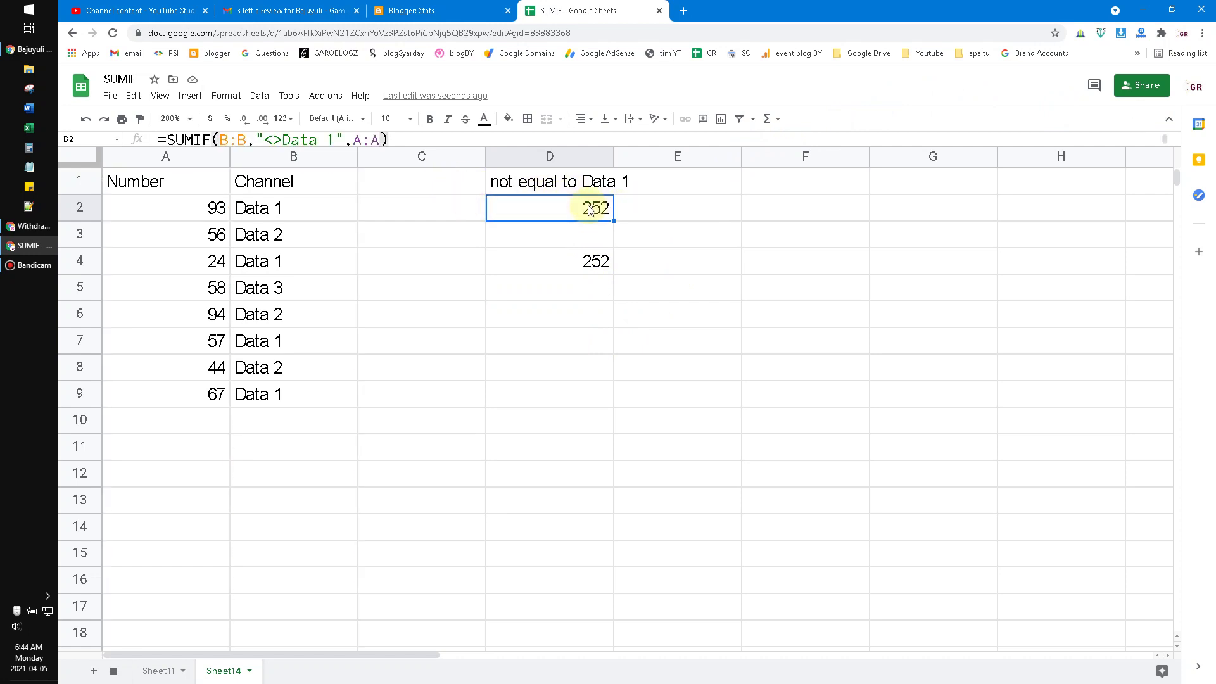
double_click(589, 210)
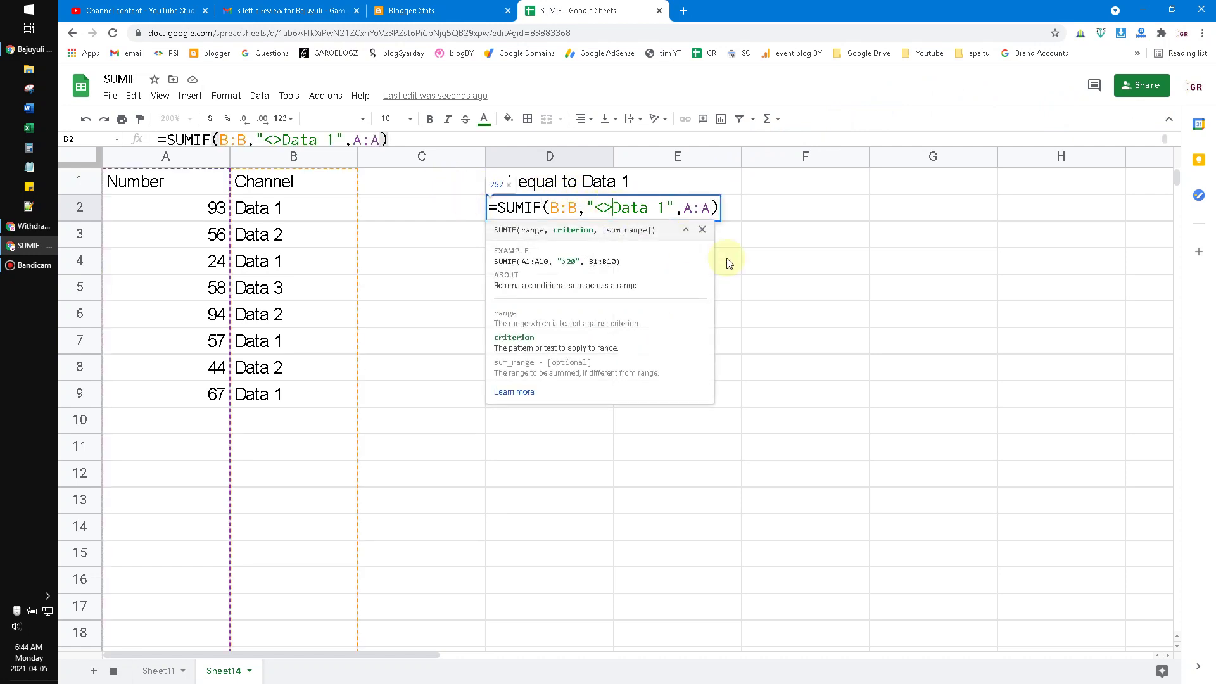
type("&")
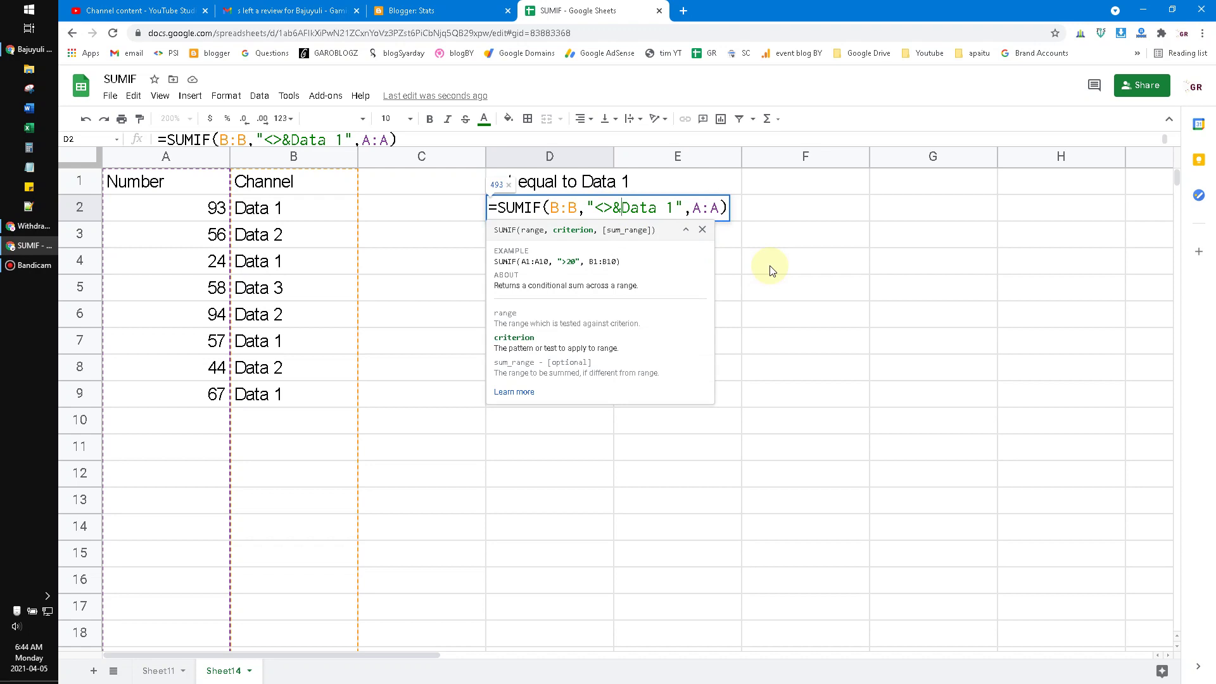
key("BackSpace")
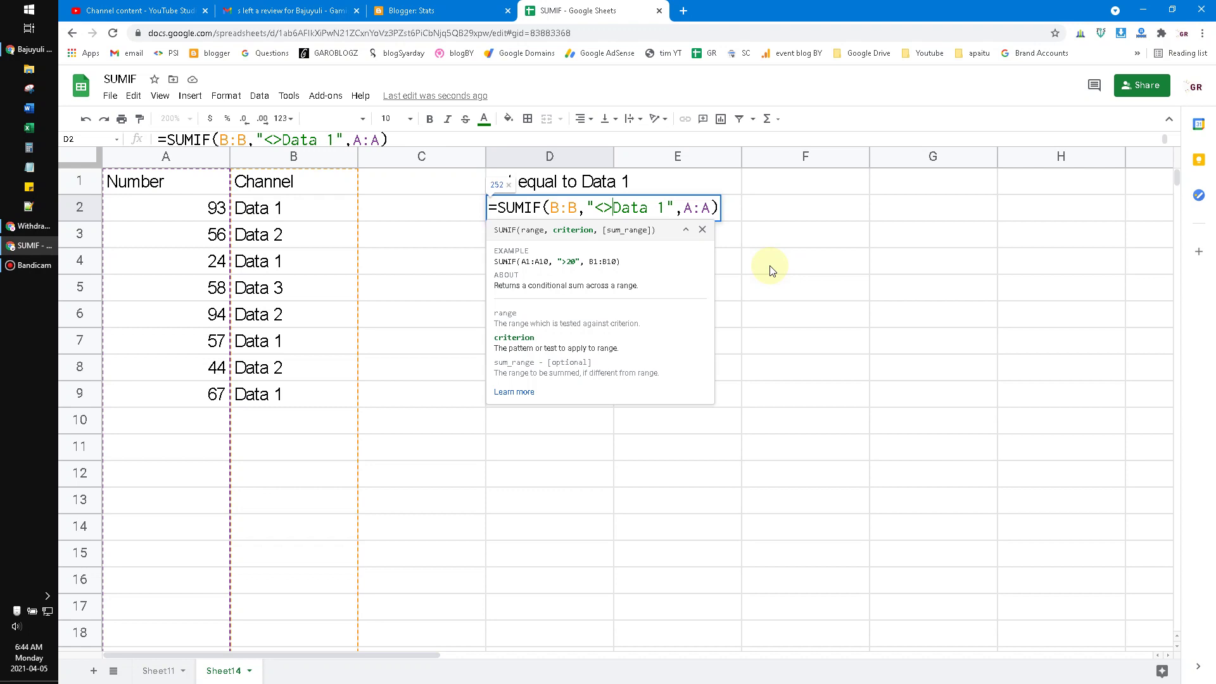
key("Return")
- Open D4's manual sum formula to compare it with D2's SUMIF result
left_click(578, 262)
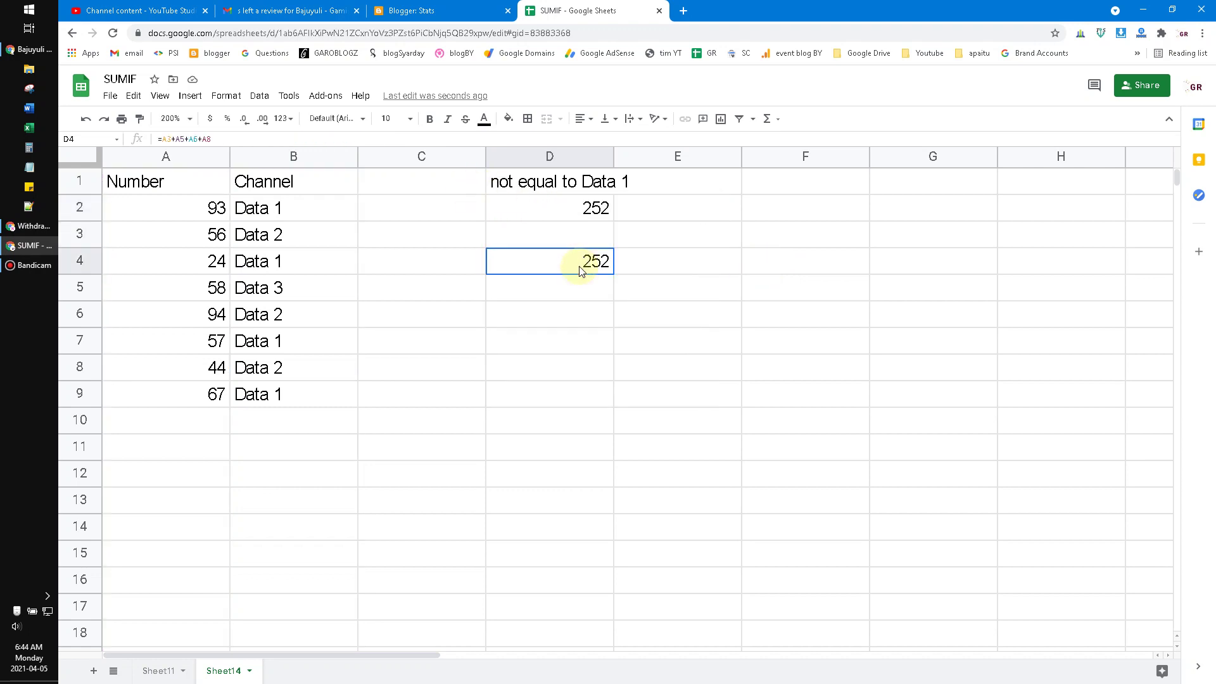
double_click(579, 263)
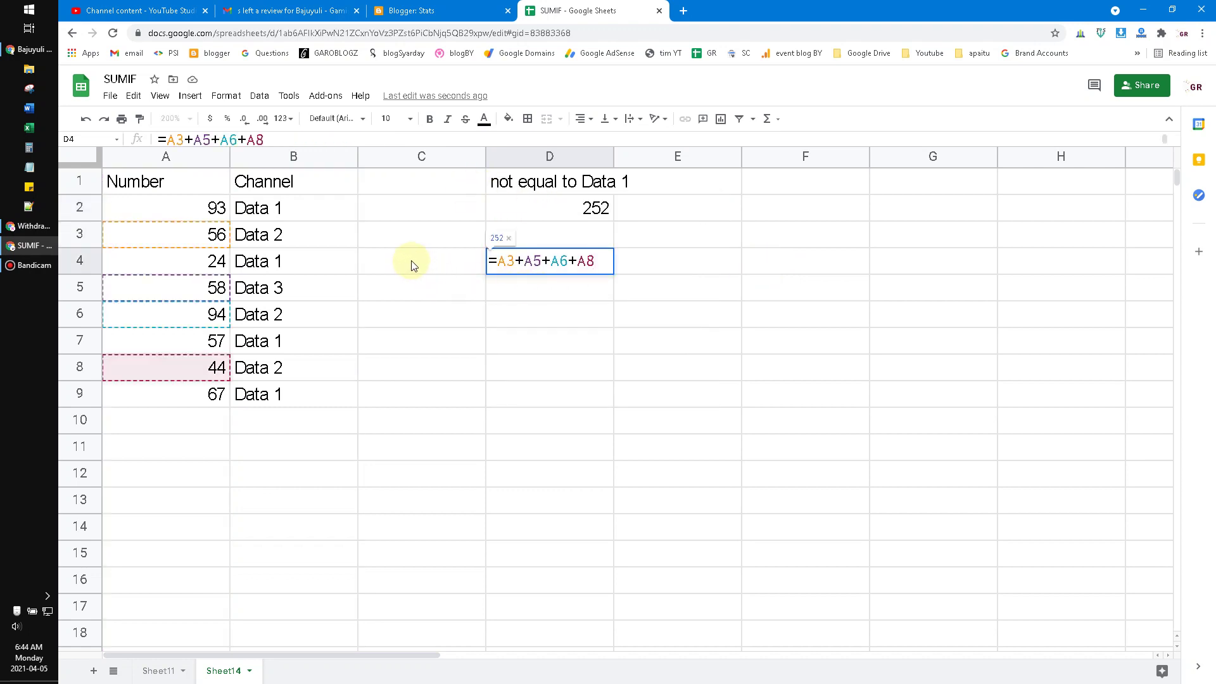
left_click(557, 208)
- Change D2's criterion to "<>"&B2, then select D2:D4 to confirm the 252 total
double_click(557, 209)
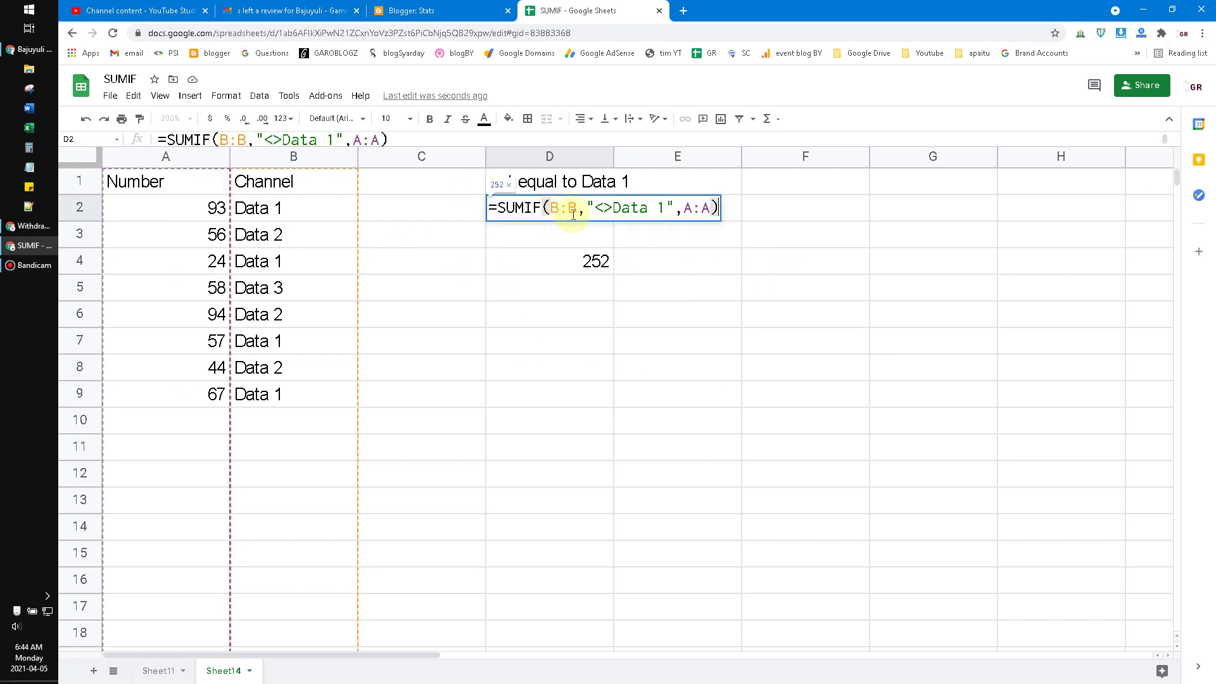
left_click(606, 206)
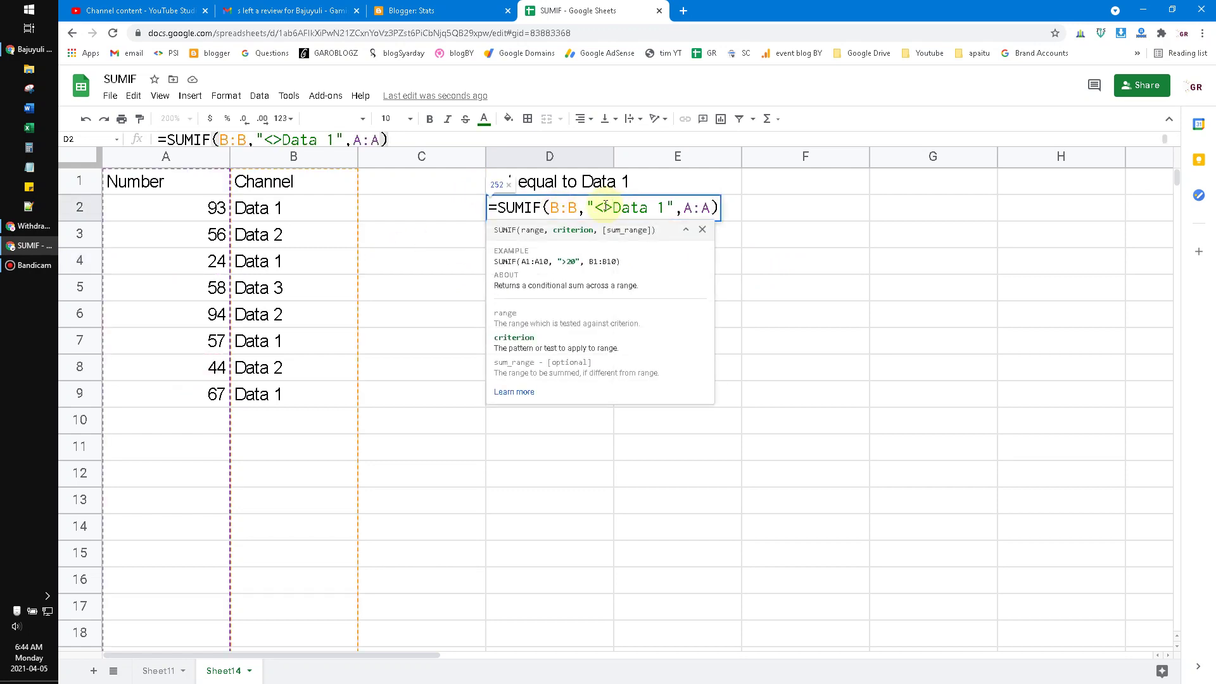
type("&")
key("Delete")
key("Delete")
key("Delete")
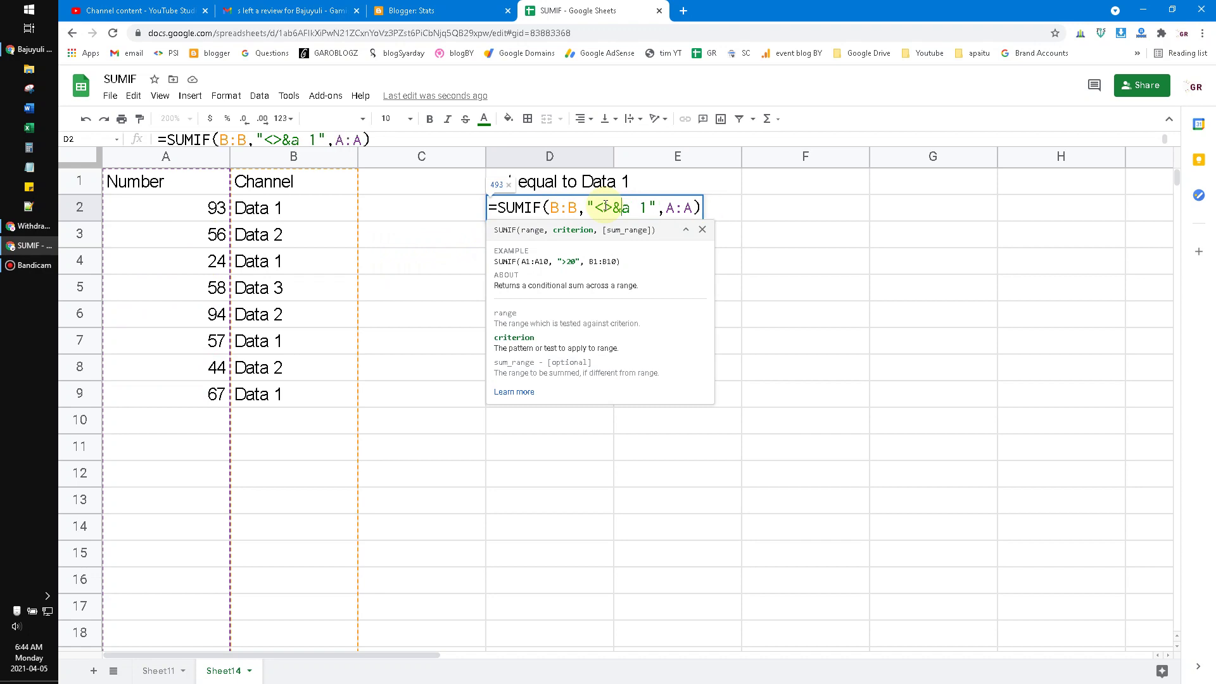
key("Delete")
key("Delete")
key("Delete")
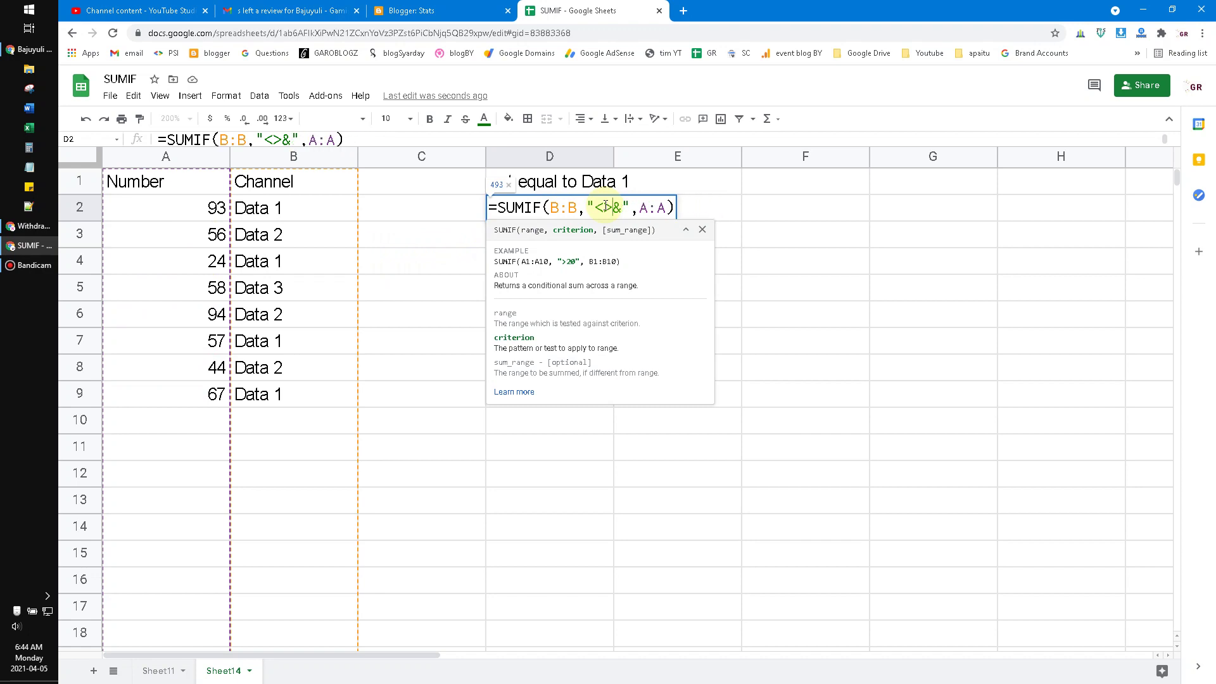
type("\"")
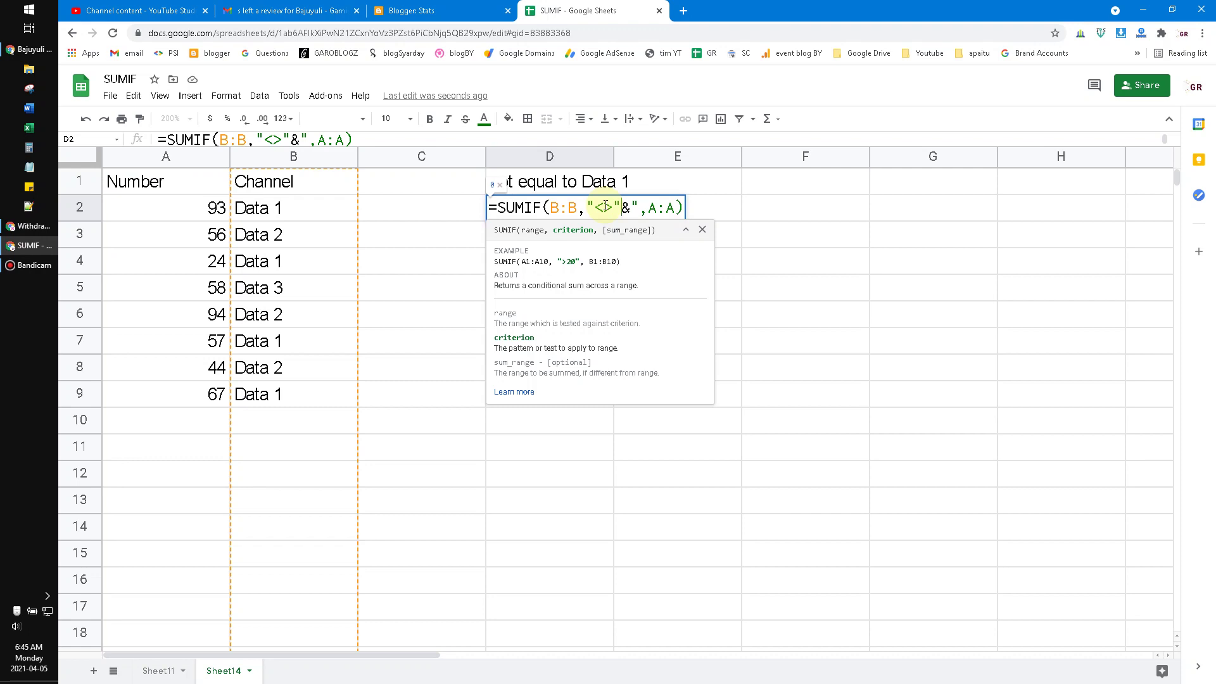
key("BackSpace")
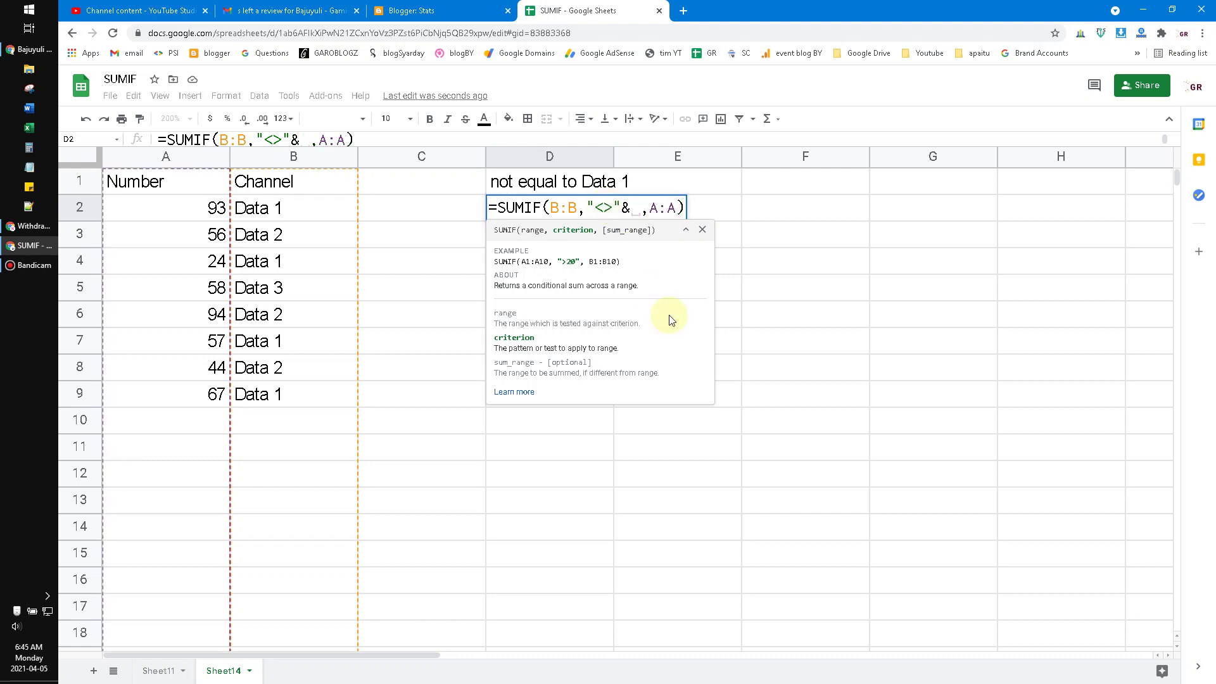
left_click(280, 209)
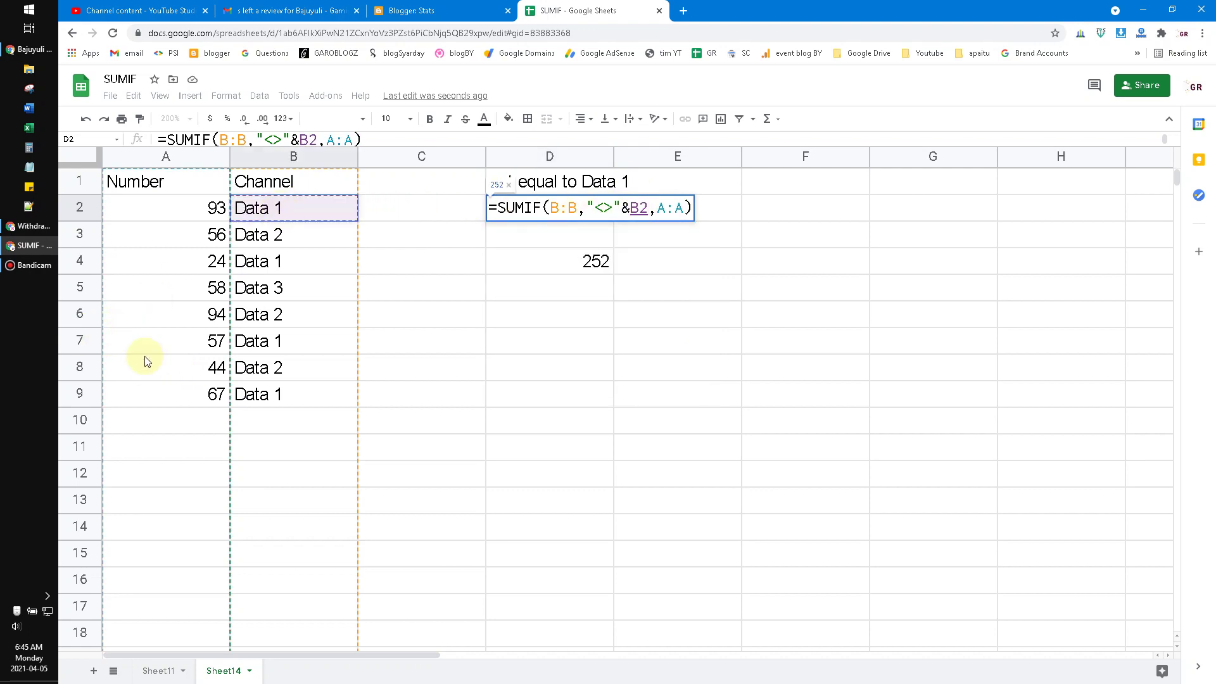
key("Return")
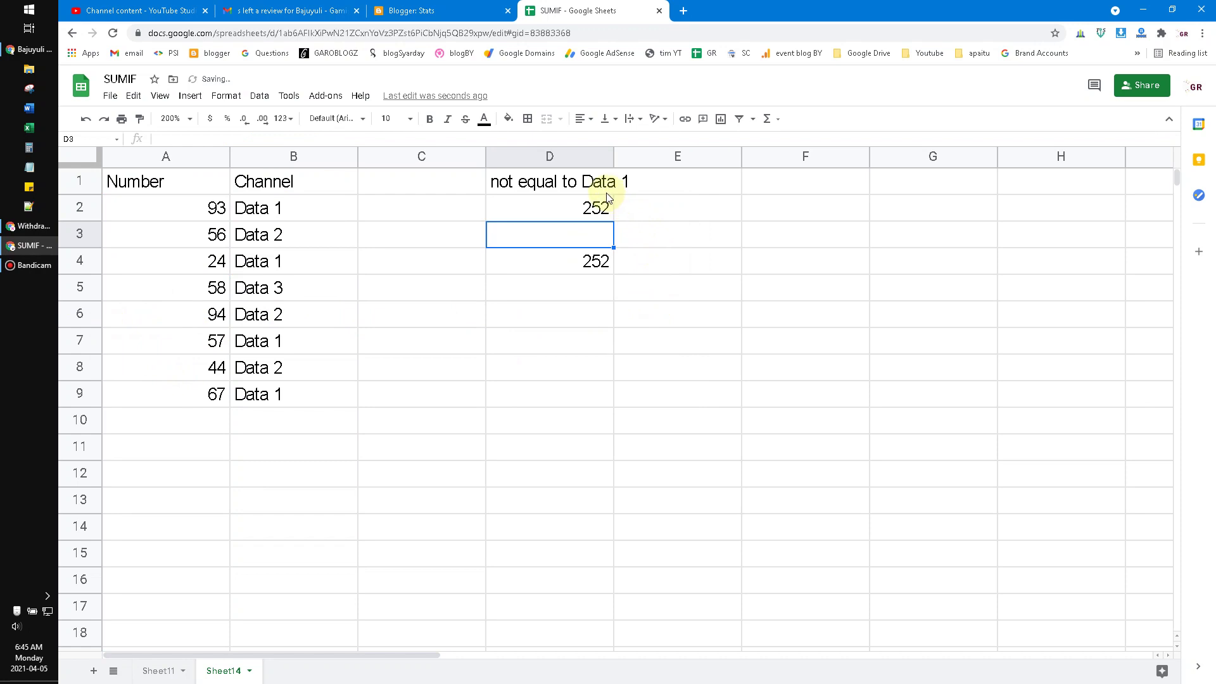
mouse_move(587, 208)
left_mouse_down()
mouse_move(575, 261)
mouse_move(644, 242)
mouse_move(662, 299)
left_mouse_up()
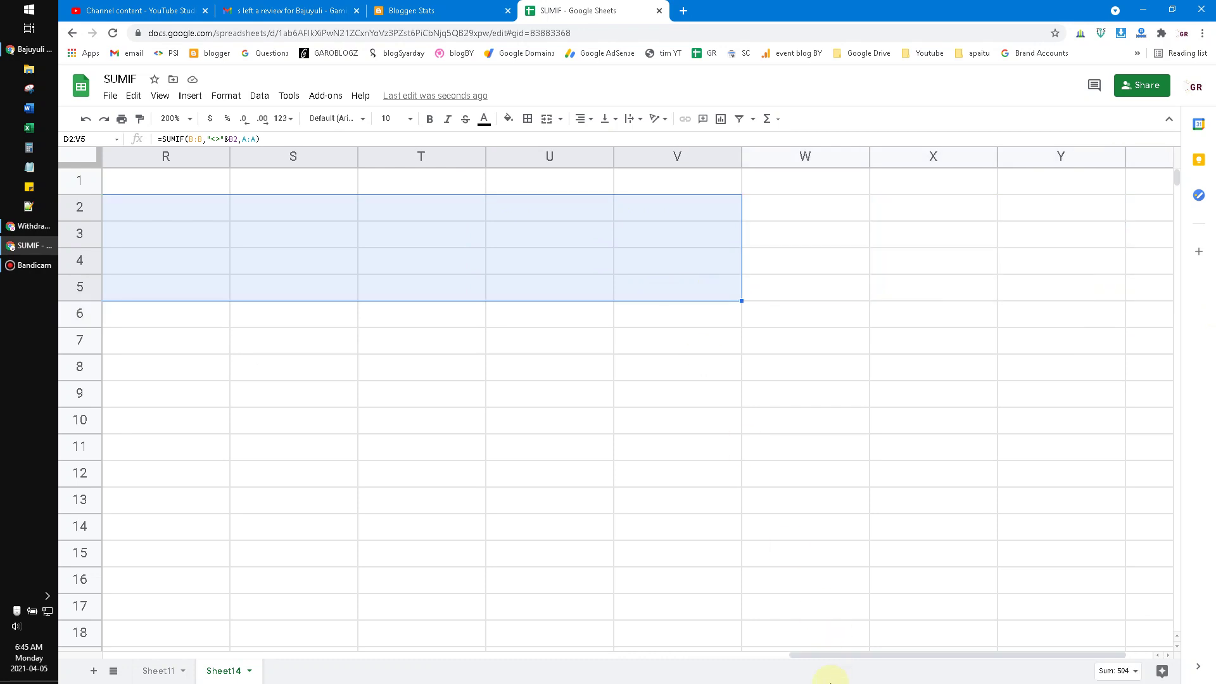